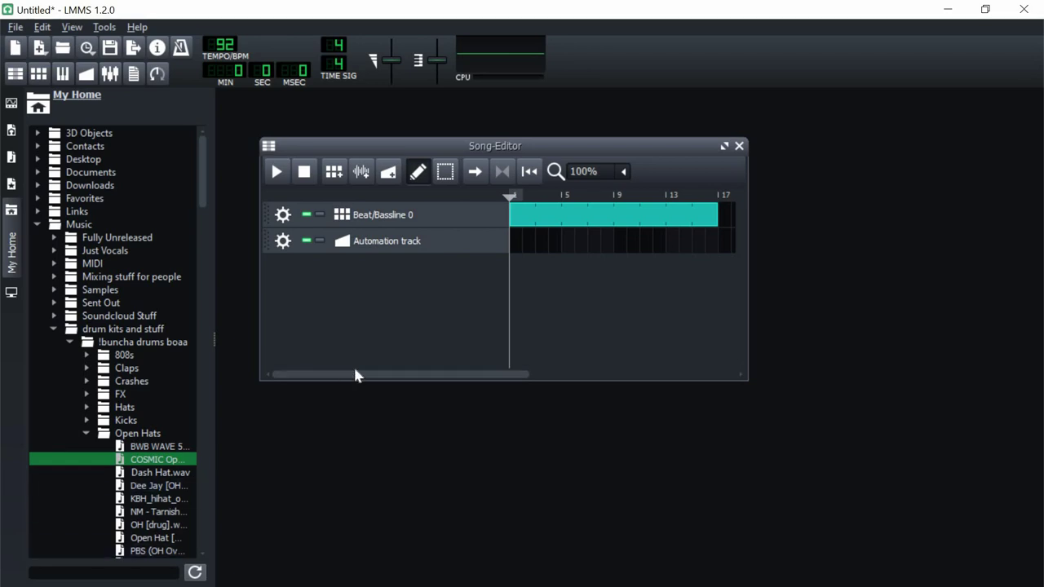
- Play the song's beat from the start to hear it unfiltered, and stop playback
{"action": "left_click", "coordinate": [277, 171]}
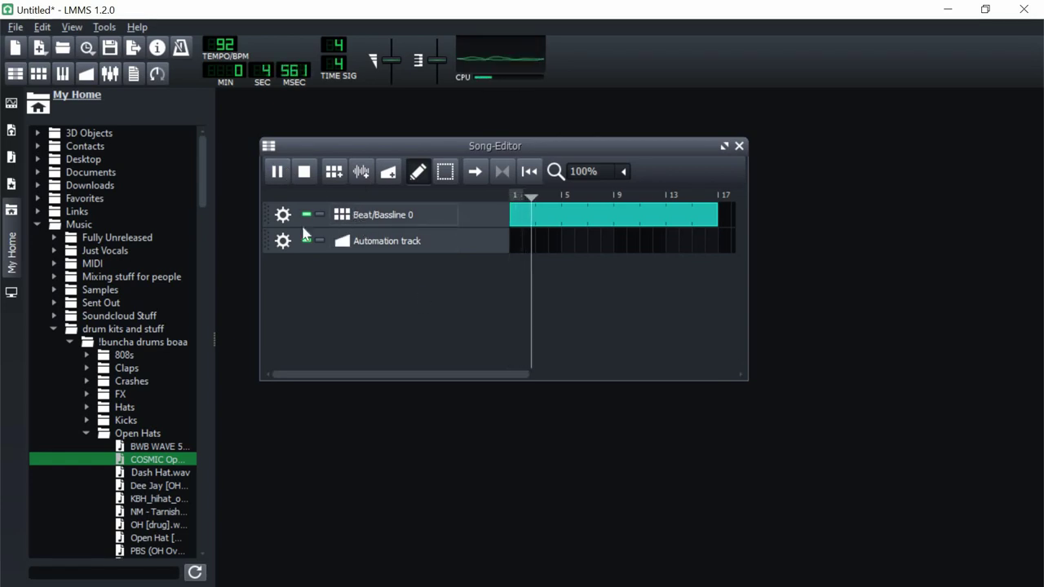
{"action": "left_click", "coordinate": [305, 173]}
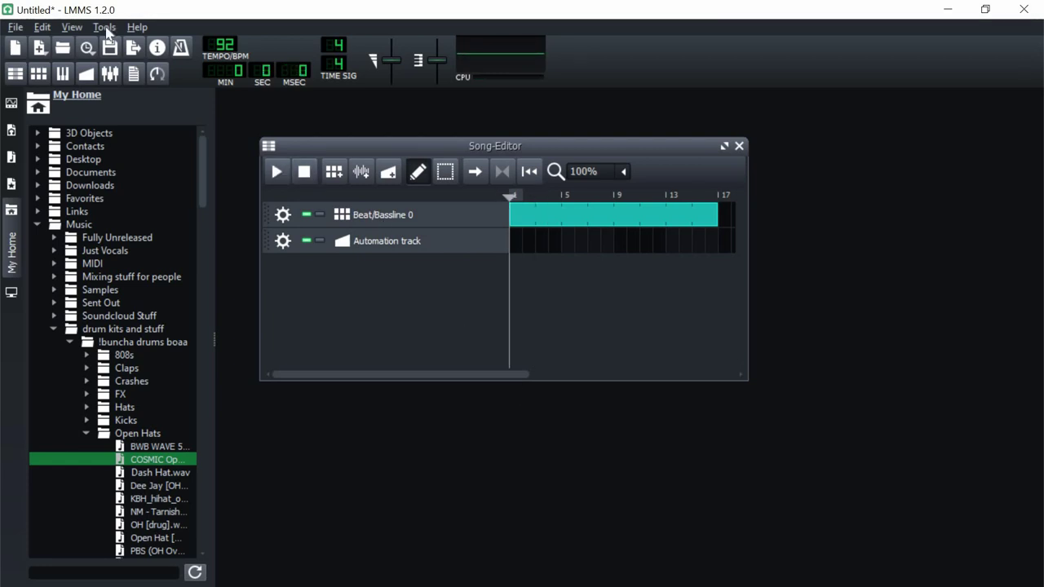
- Show the Directories page of the program settings
{"action": "left_click", "coordinate": [106, 29]}
{"action": "mouse_move", "coordinate": [75, 31]}
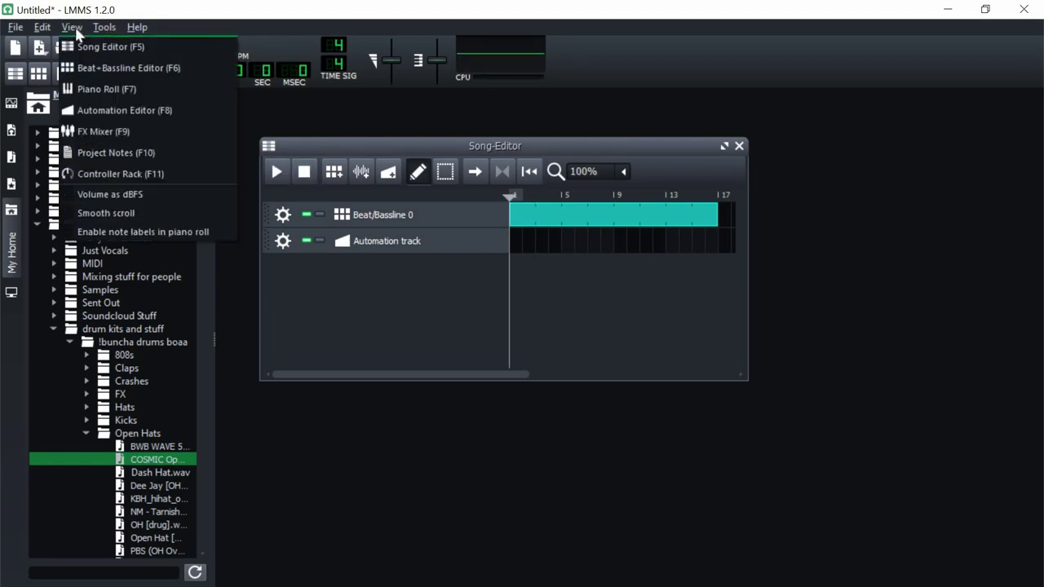
{"action": "left_click", "coordinate": [130, 231]}
{"action": "left_click", "coordinate": [46, 31]}
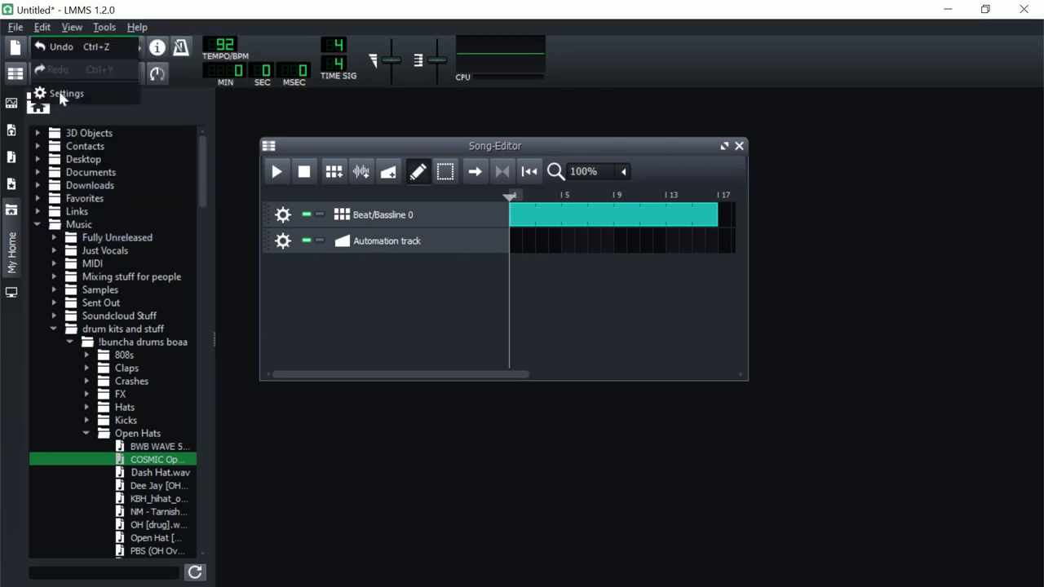
{"action": "left_click", "coordinate": [62, 94]}
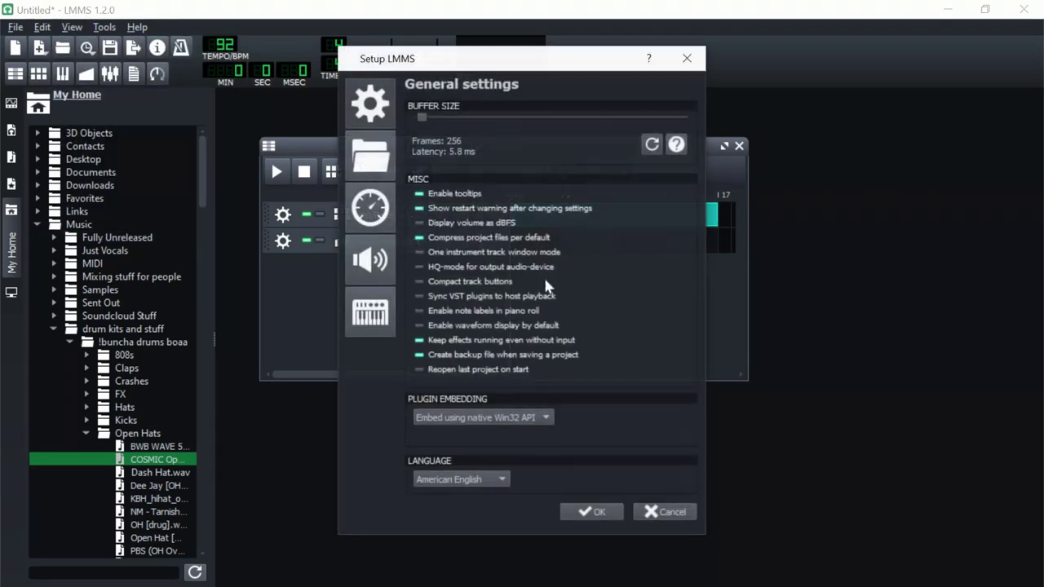
{"action": "left_click", "coordinate": [371, 157]}
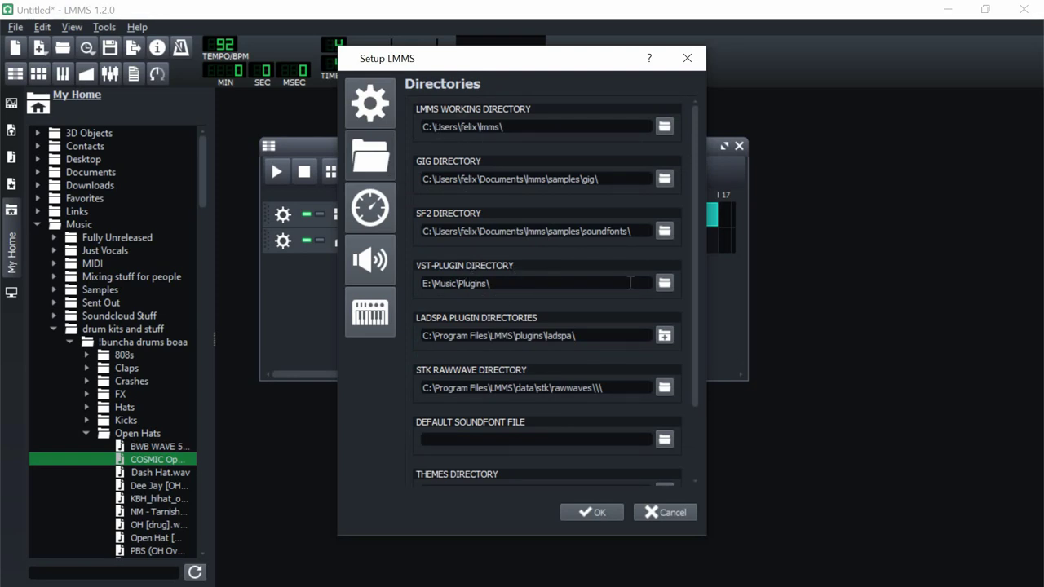
- Look through the folders in the VST-plugin directory, cancel choosing a new directory, and close the settings
{"action": "left_click", "coordinate": [665, 283]}
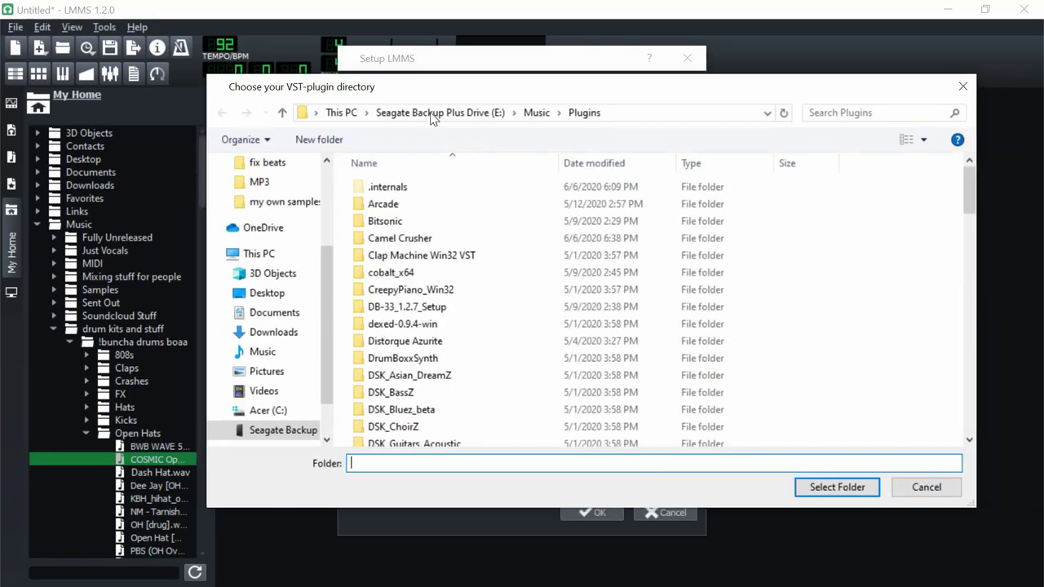
{"action": "scroll", "coordinate": [455, 339], "scroll_direction": "down", "scroll_amount": 8}
{"action": "scroll", "coordinate": [455, 340], "scroll_direction": "up", "scroll_amount": 6}
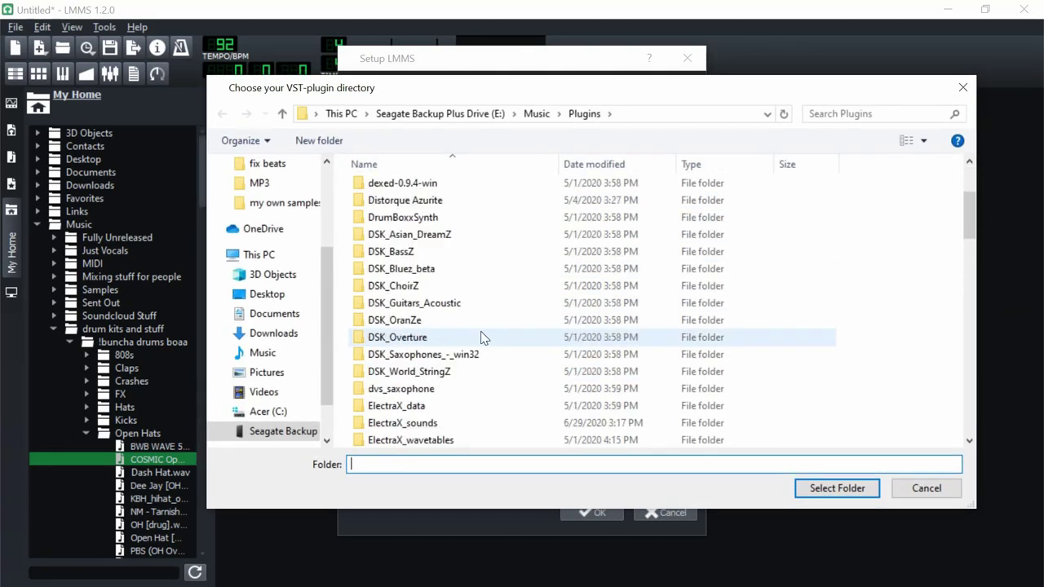
{"action": "scroll", "coordinate": [465, 331], "scroll_direction": "down", "scroll_amount": 2}
{"action": "scroll", "coordinate": [466, 326], "scroll_direction": "down", "scroll_amount": 15}
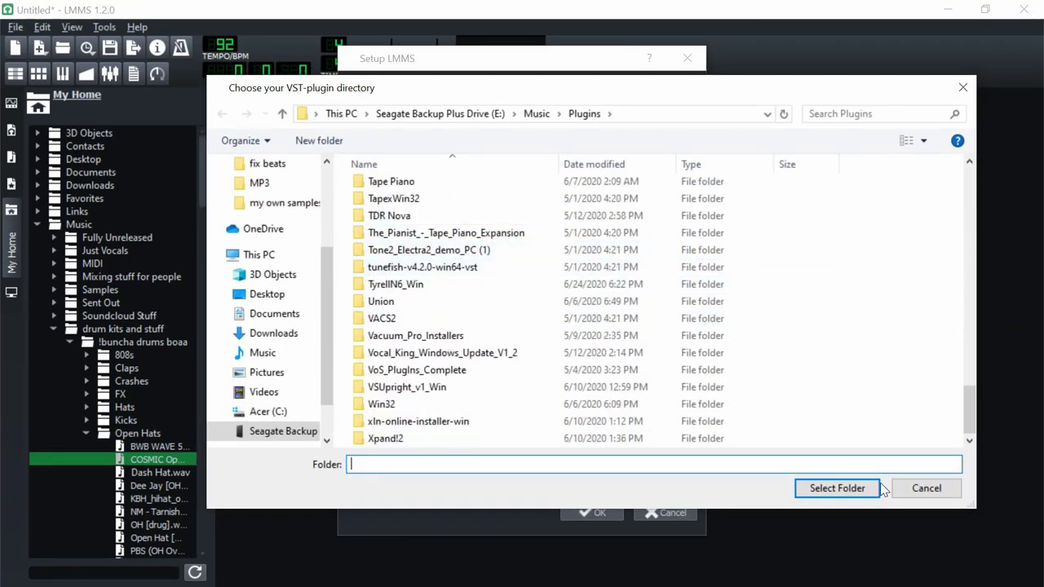
{"action": "left_click", "coordinate": [927, 488]}
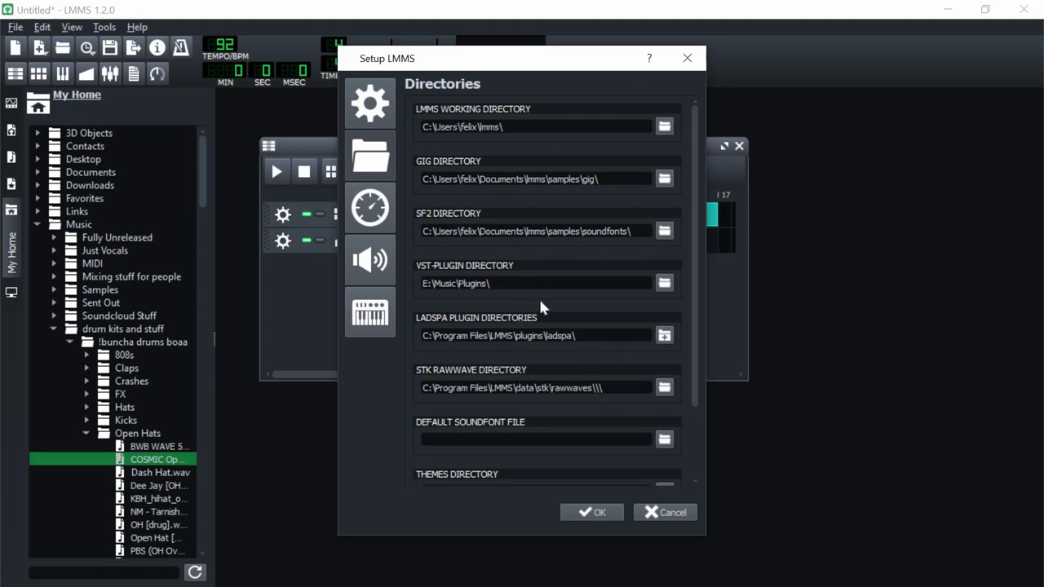
{"action": "left_click", "coordinate": [581, 514]}
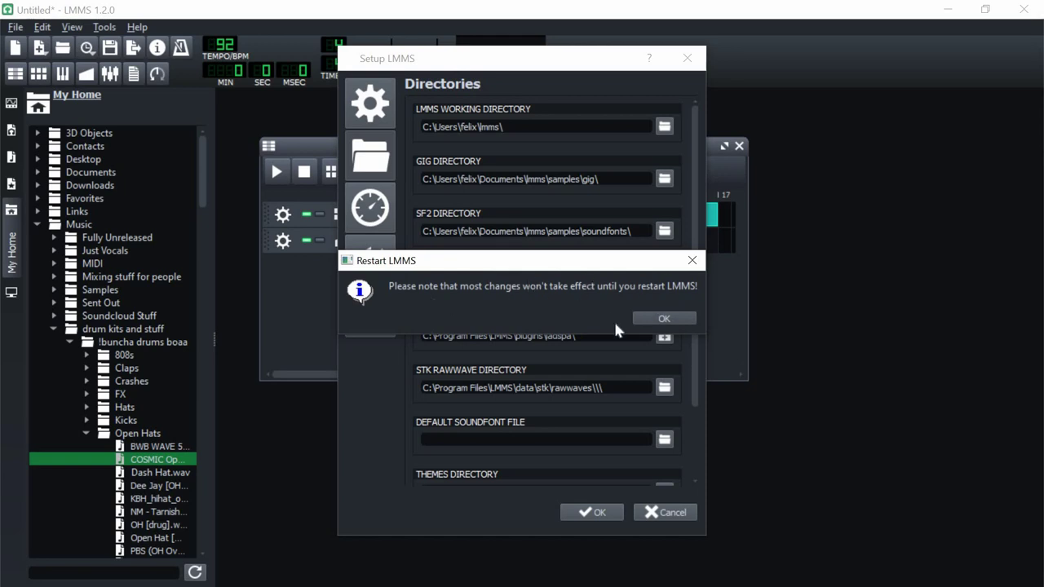
{"action": "left_click", "coordinate": [674, 318]}
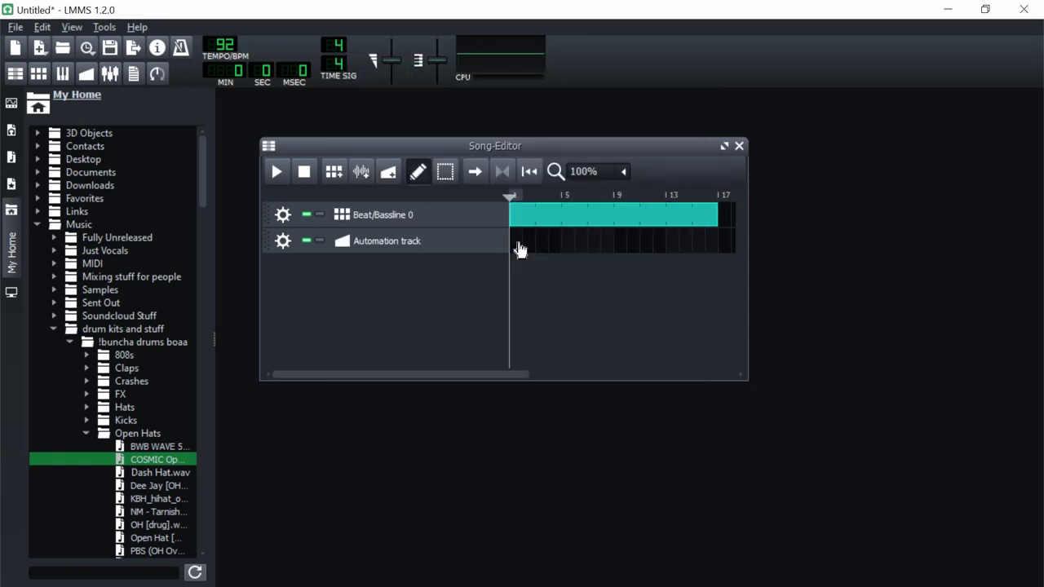
- Lay down an automation clip on the automation track, matching the full length of the Beat/Bassline 0 clip
{"action": "left_click_drag", "start_coordinate": [520, 248], "coordinate": [718, 262]}
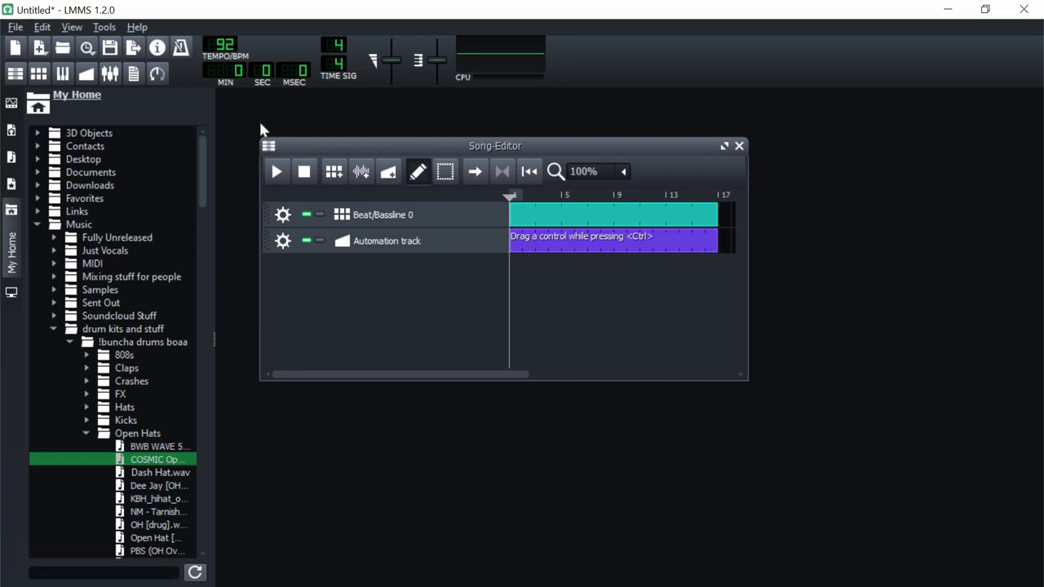
- Lower the Master channel equalizer's low-pass band to about 605 Hz and preview the filtered beat
{"action": "left_click", "coordinate": [110, 73]}
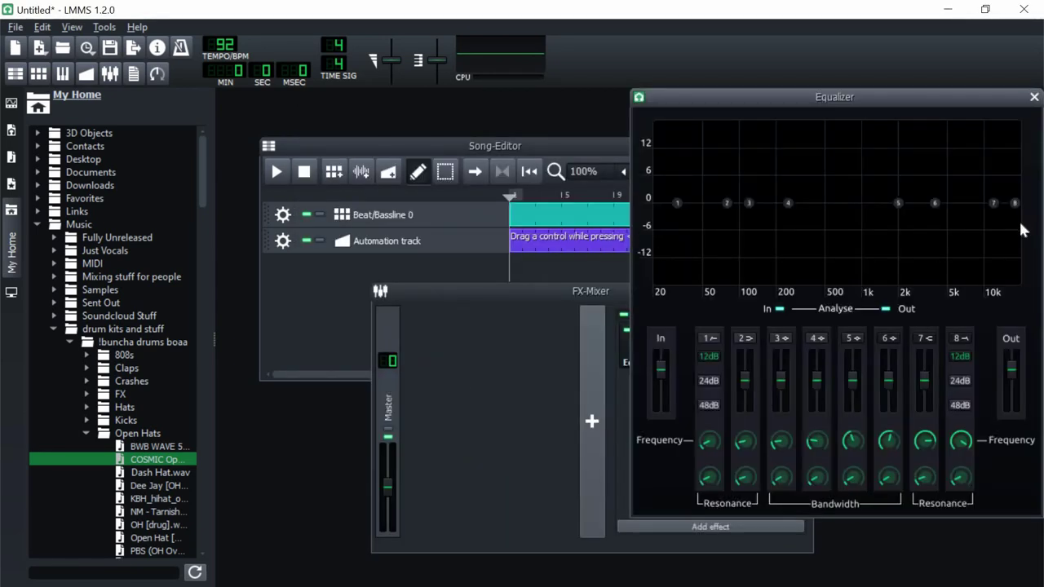
{"action": "left_click_drag", "start_coordinate": [1018, 207], "coordinate": [835, 203]}
{"action": "left_click", "coordinate": [275, 174]}
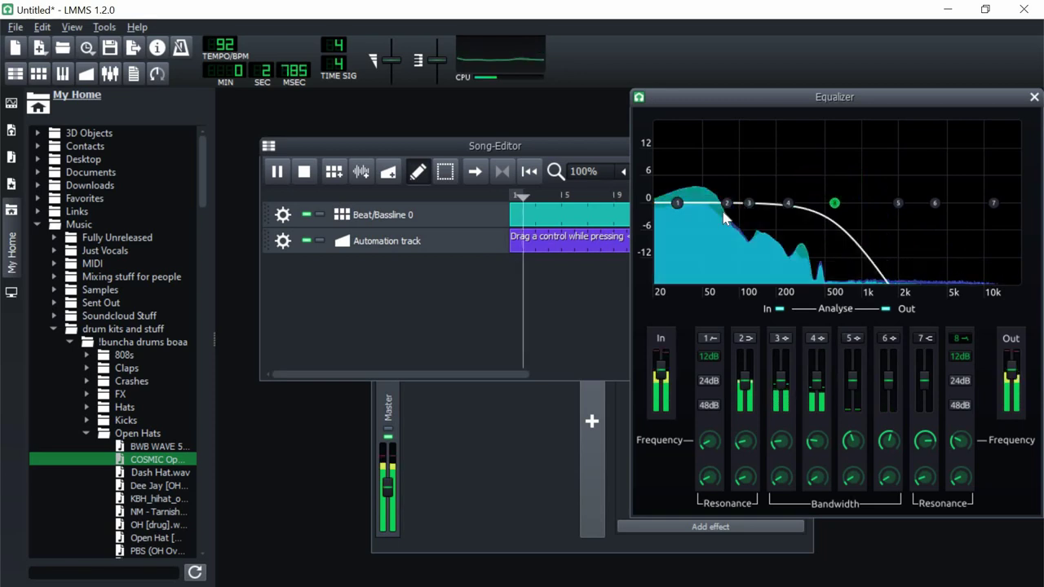
{"action": "left_click", "coordinate": [519, 220]}
{"action": "key", "text": "space"}
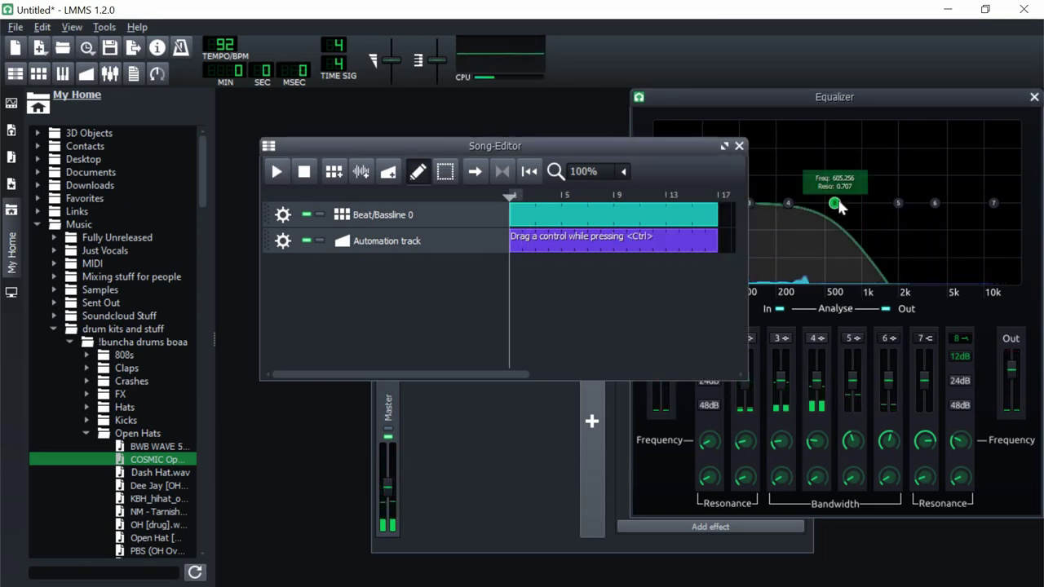
- Move the equalizer's low-pass cutoff slightly lower and link its frequency knob to the automation clip
{"action": "mouse_move", "coordinate": [840, 206]}
{"action": "left_mouse_down"}
{"action": "mouse_move", "coordinate": [854, 220]}
{"action": "mouse_move", "coordinate": [824, 204]}
{"action": "mouse_move", "coordinate": [867, 211]}
{"action": "mouse_move", "coordinate": [828, 204]}
{"action": "left_mouse_up"}
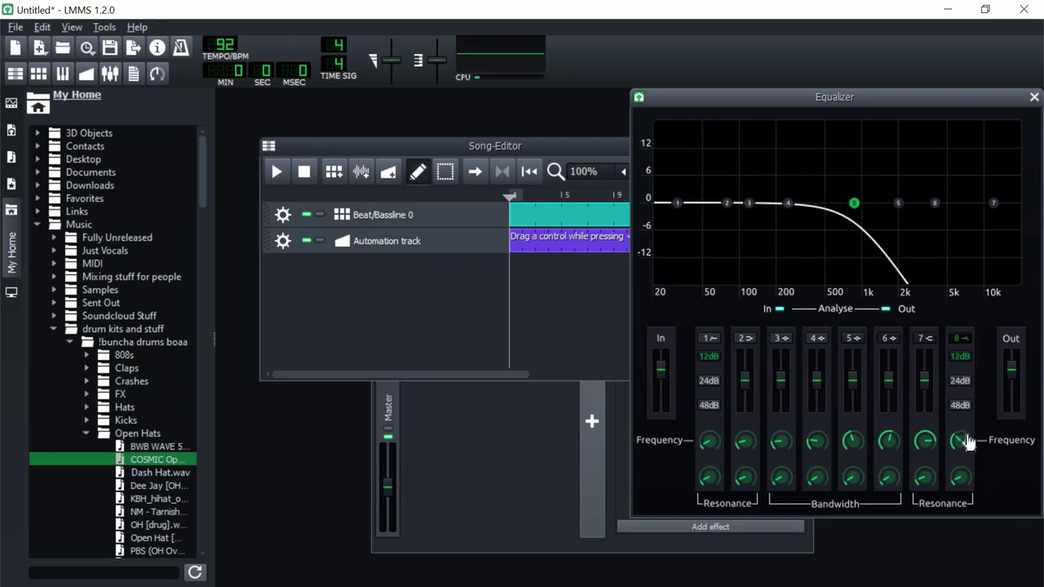
{"action": "left_click_drag", "start_coordinate": [965, 438], "coordinate": [930, 465]}
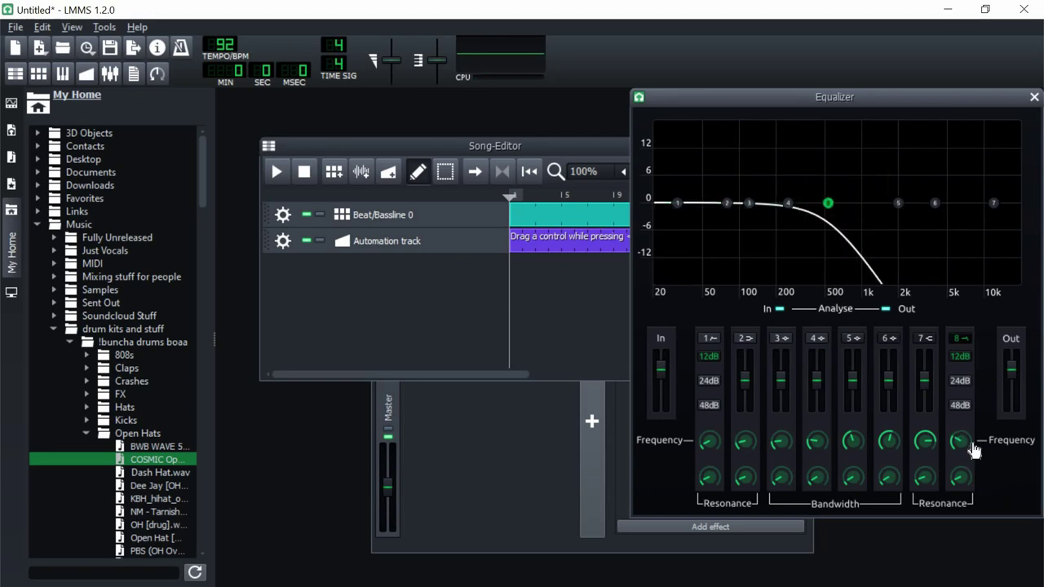
{"action": "left_click_drag", "start_coordinate": [964, 454], "coordinate": [554, 243]}
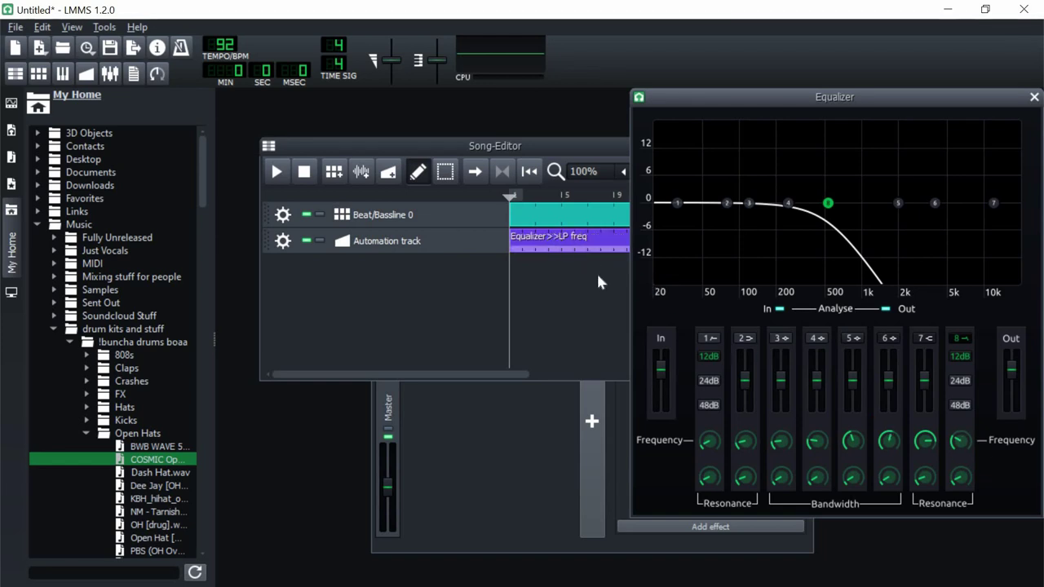
{"action": "left_click_drag", "start_coordinate": [532, 139], "coordinate": [497, 160]}
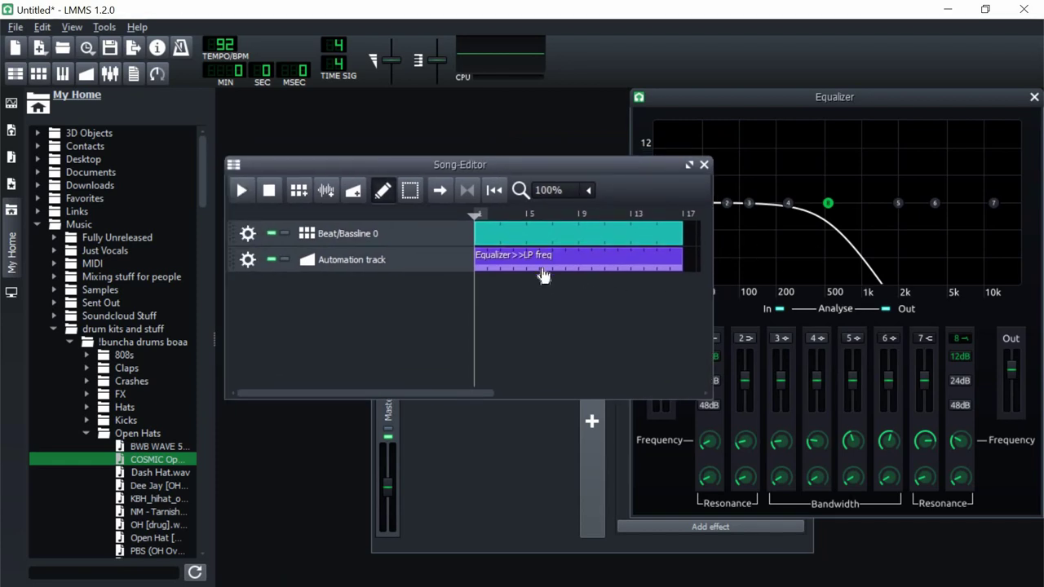
{"action": "left_click_drag", "start_coordinate": [789, 94], "coordinate": [783, 98]}
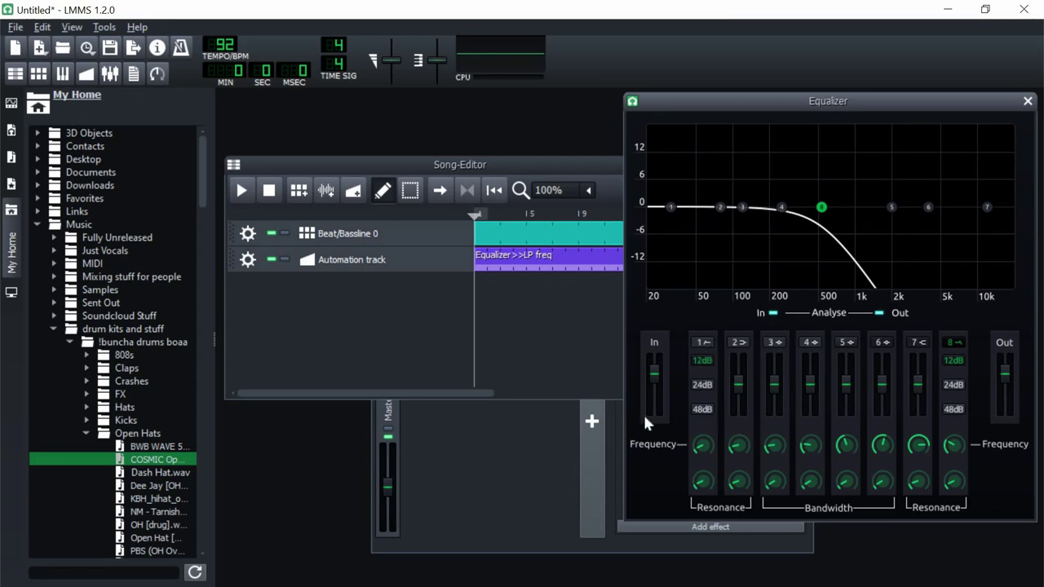
- Open the LP freq clip in an enlarged Automation Editor with the horizontal zoom at 50%
{"action": "left_click", "coordinate": [478, 449]}
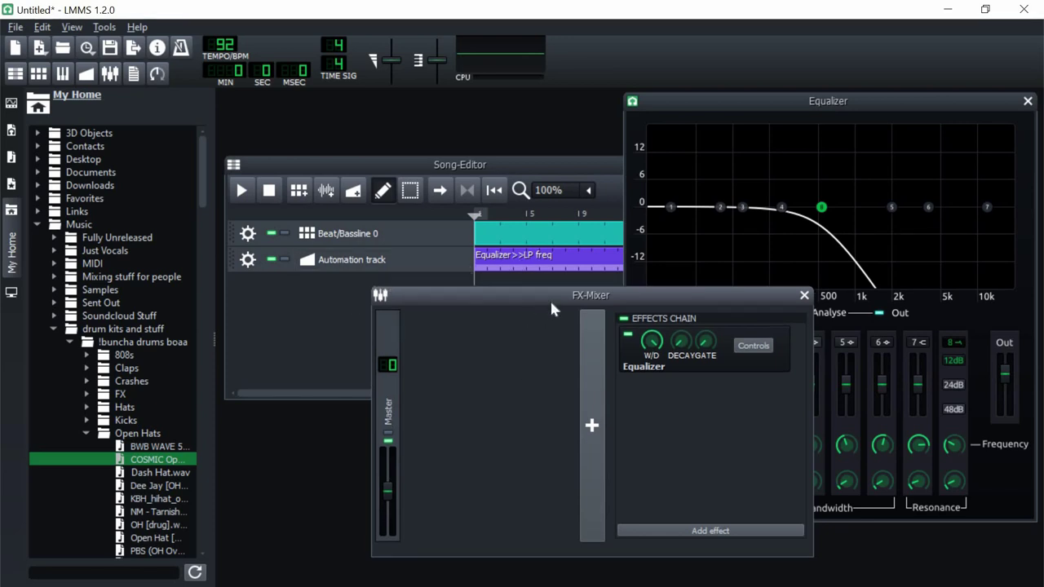
{"action": "left_click_drag", "start_coordinate": [550, 293], "coordinate": [561, 322]}
{"action": "right_click", "coordinate": [525, 270]}
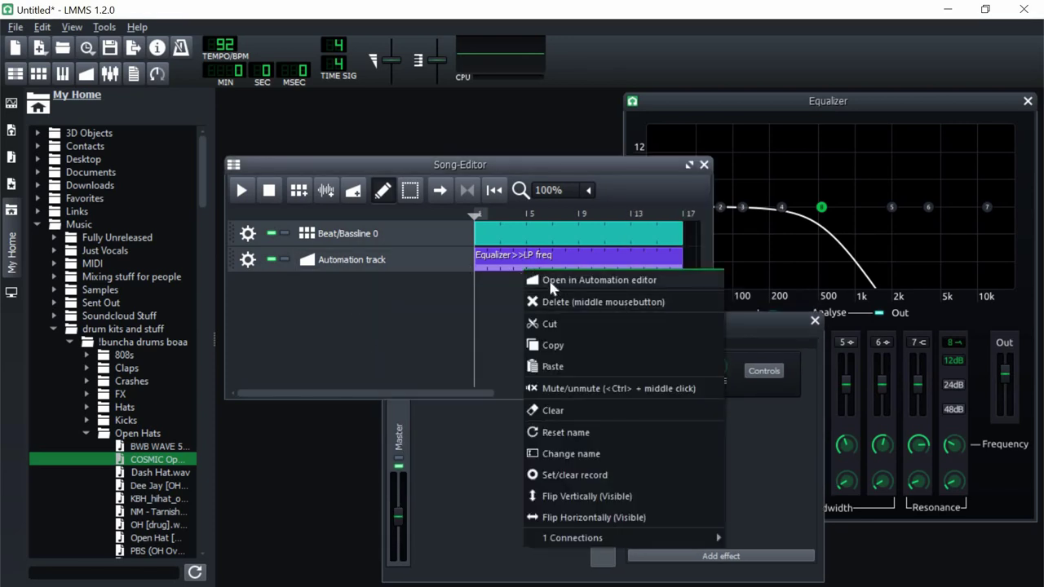
{"action": "left_click", "coordinate": [562, 280]}
{"action": "left_click", "coordinate": [635, 420]}
{"action": "left_click", "coordinate": [692, 125]}
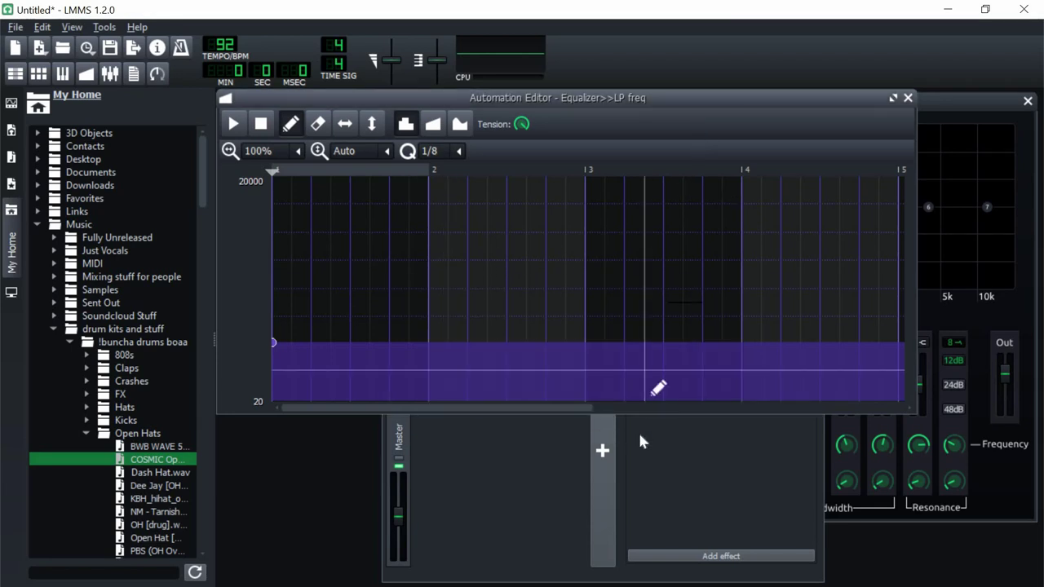
{"action": "left_click_drag", "start_coordinate": [641, 414], "coordinate": [641, 494]}
{"action": "left_click", "coordinate": [301, 152]}
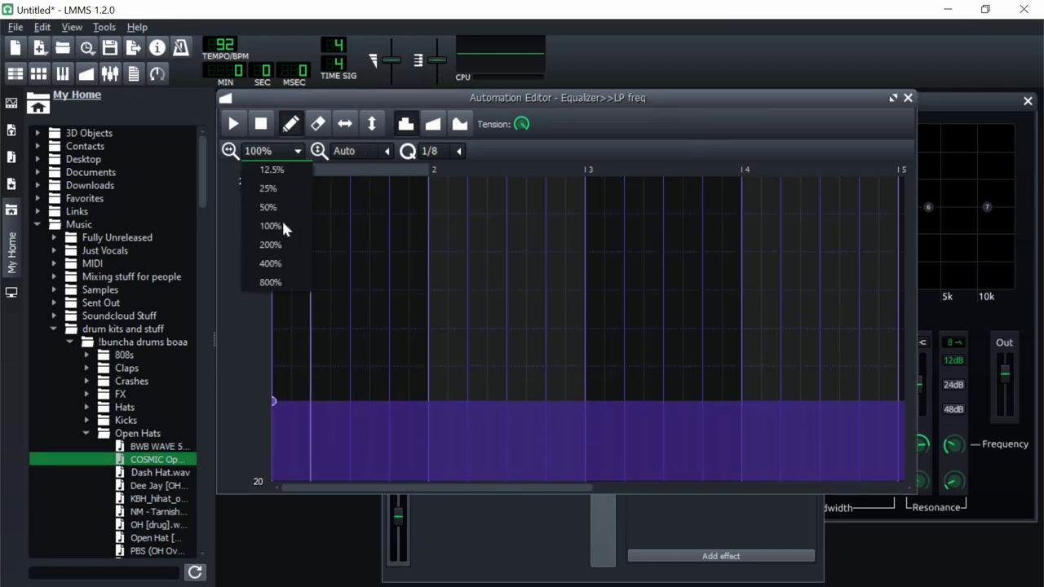
{"action": "left_click", "coordinate": [269, 208]}
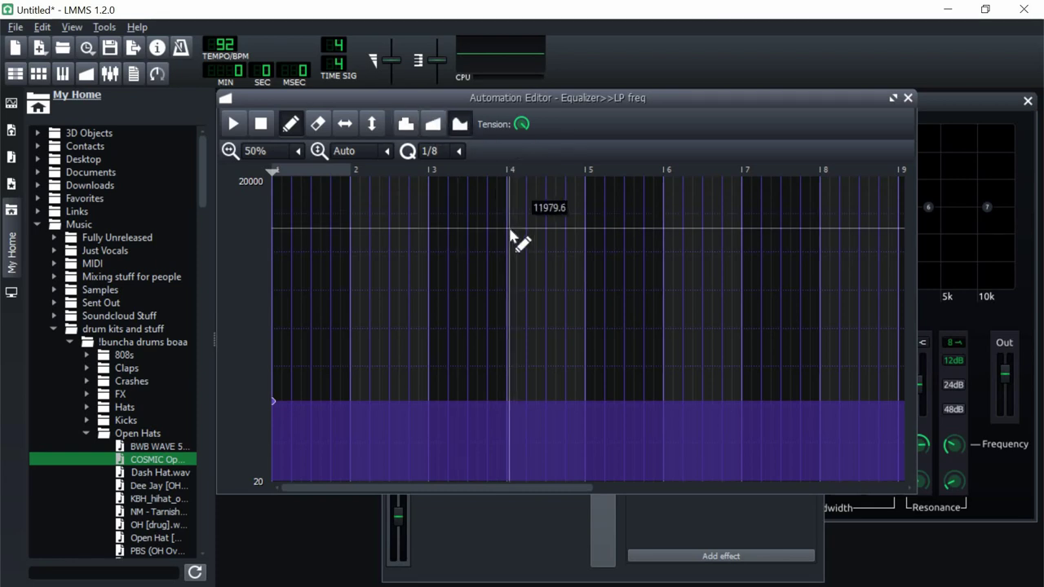
- Shape a smooth LP freq curve rising to 20000 at bar 4, with a lowered intermediate point in bar 2, and close the editor
{"action": "left_click", "coordinate": [508, 187]}
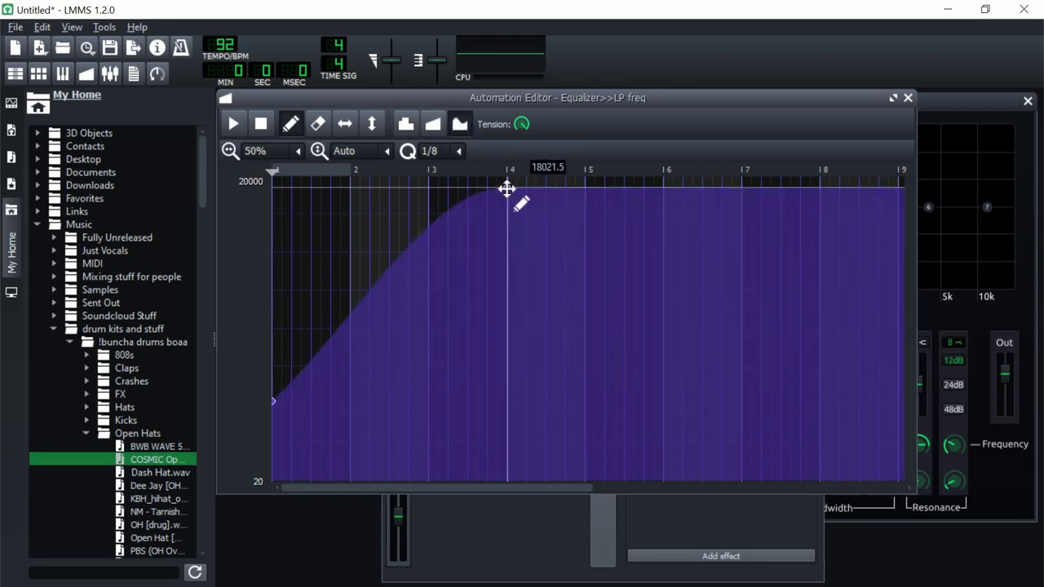
{"action": "left_click", "coordinate": [380, 275]}
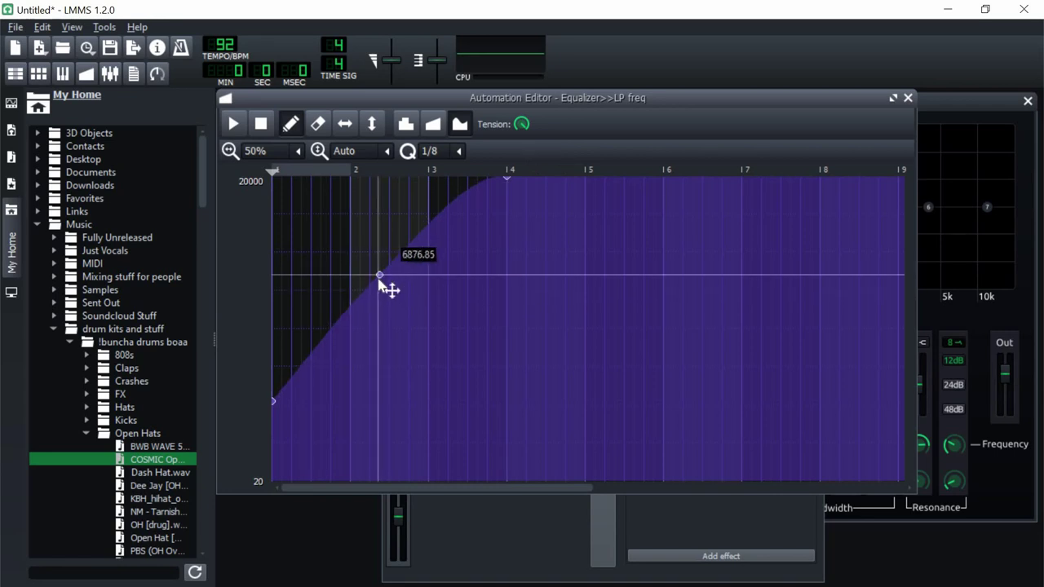
{"action": "mouse_move", "coordinate": [376, 289]}
{"action": "left_mouse_down"}
{"action": "mouse_move", "coordinate": [381, 318]}
{"action": "mouse_move", "coordinate": [384, 307]}
{"action": "left_mouse_up"}
{"action": "left_click", "coordinate": [908, 98]}
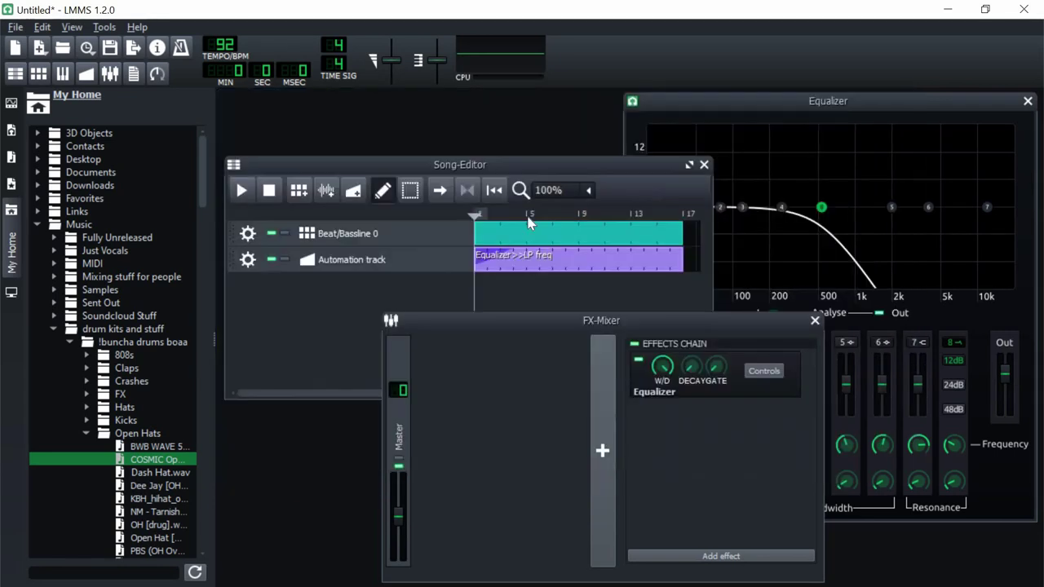
- Play the song to hear the automated low-pass sweep, and stop playback
{"action": "left_click_drag", "start_coordinate": [305, 164], "coordinate": [321, 165]}
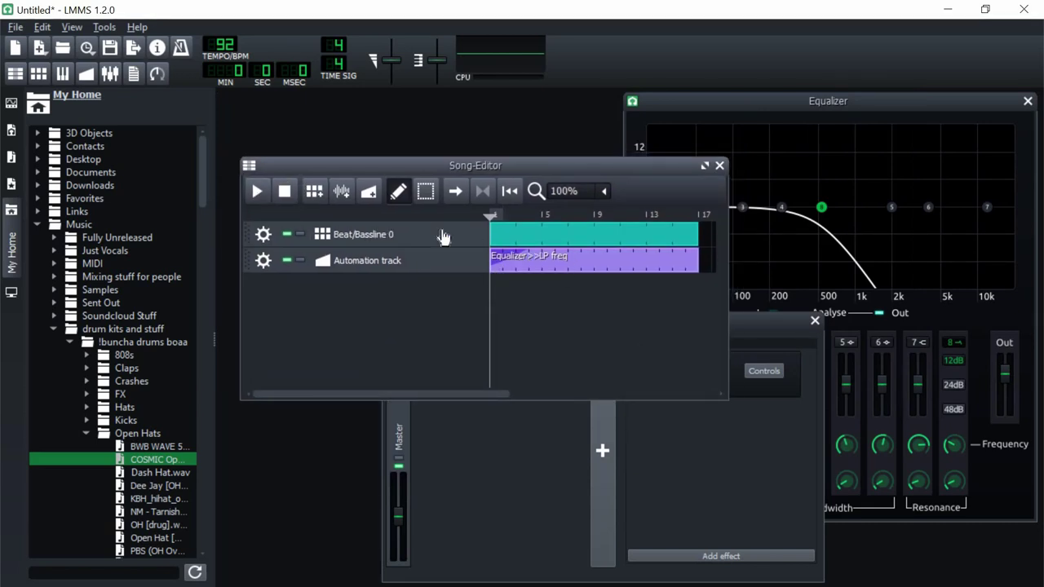
{"action": "left_click", "coordinate": [261, 189]}
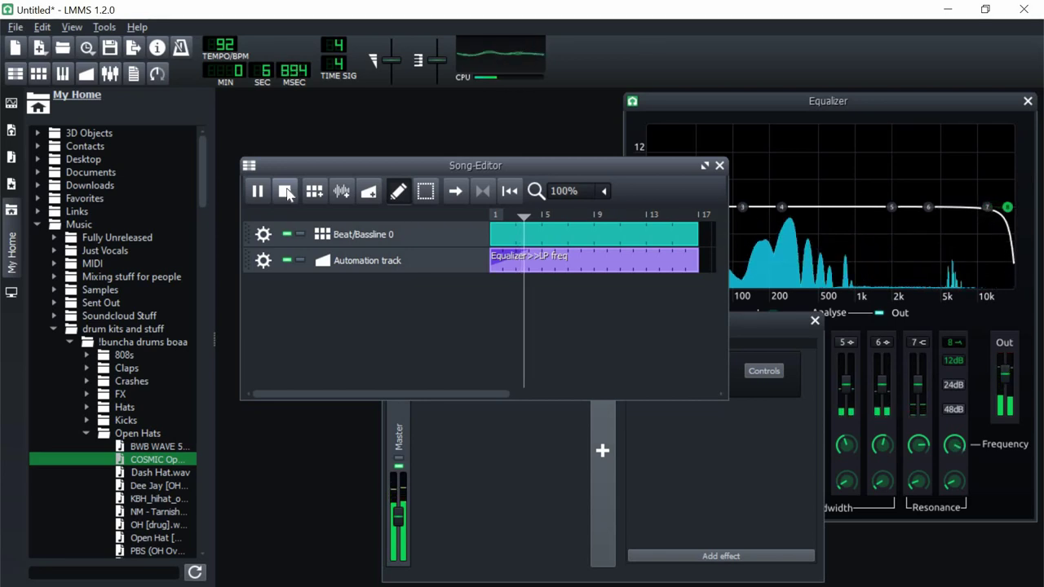
{"action": "key", "text": "space"}
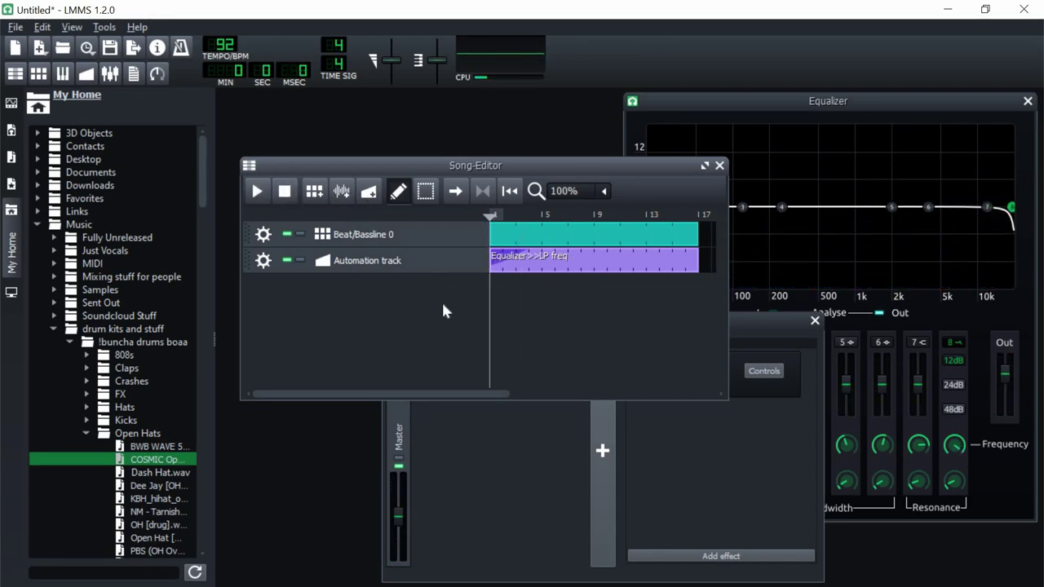
- Add a second automation track to the song and bring the FX mixer to the front
{"action": "key", "text": "F9"}
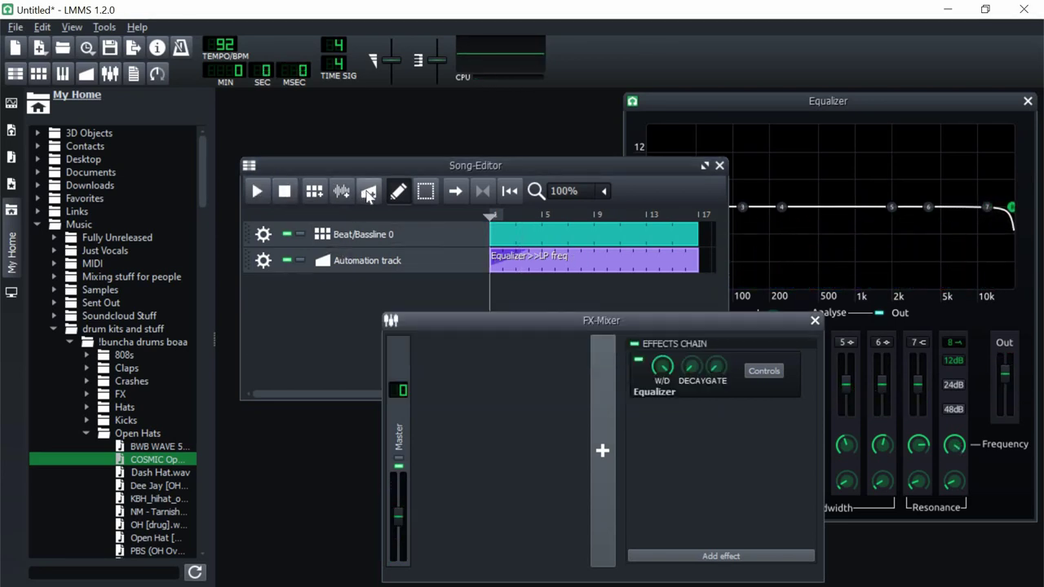
{"action": "left_click", "coordinate": [368, 193]}
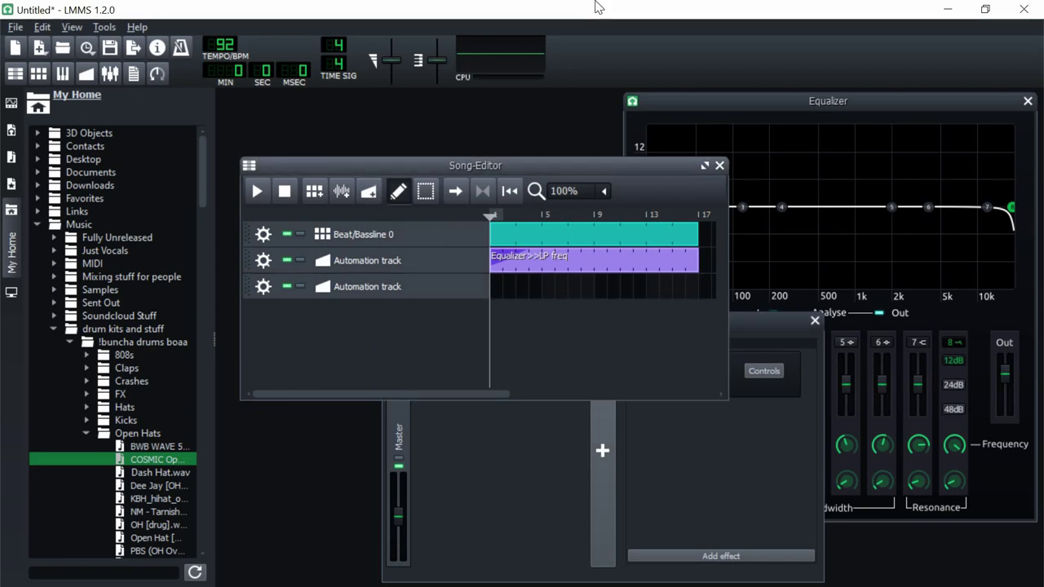
{"action": "left_click", "coordinate": [749, 323]}
{"action": "left_click_drag", "start_coordinate": [749, 323], "coordinate": [773, 303]}
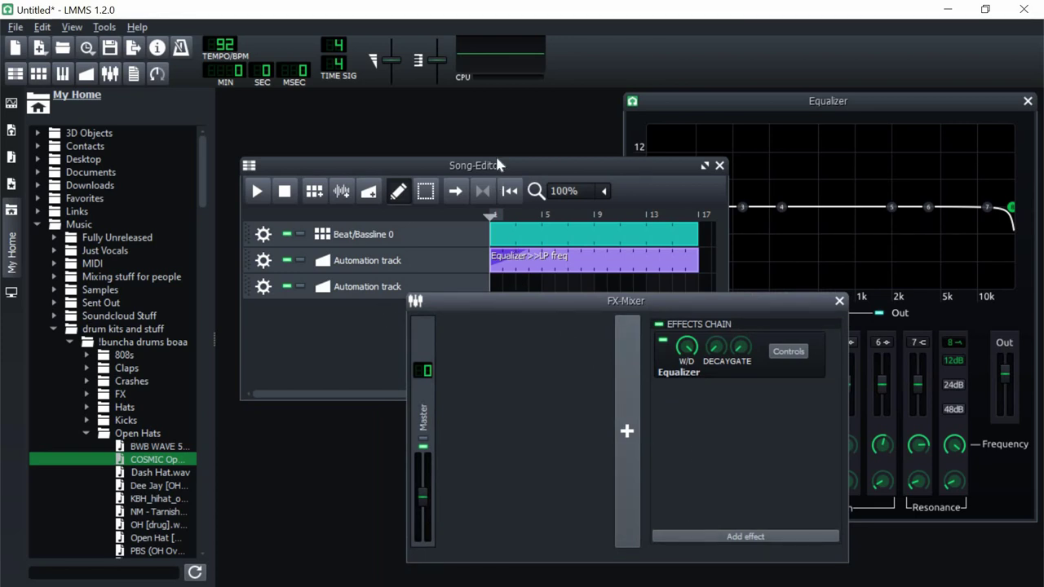
- Add the dblue_TapeStop effect to the master channel and open its parameter controls
{"action": "type", "text": "tape"}
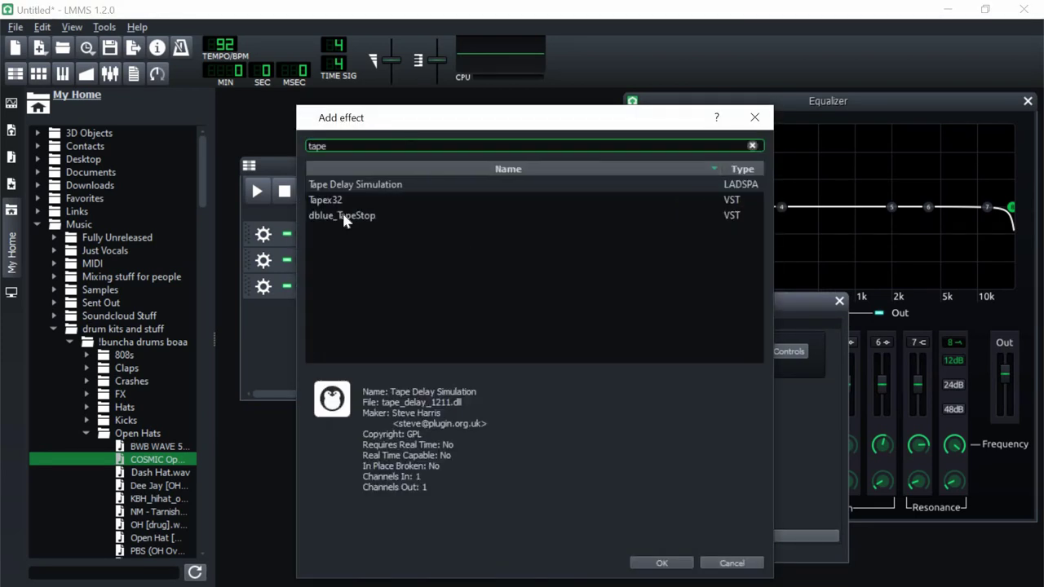
{"action": "double_click", "coordinate": [342, 213]}
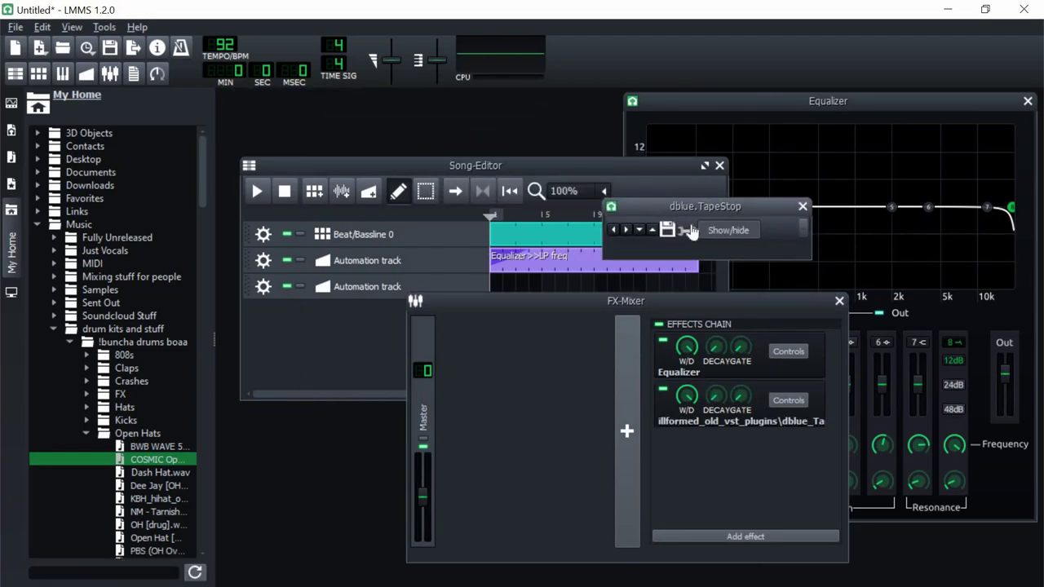
{"action": "left_click", "coordinate": [701, 232]}
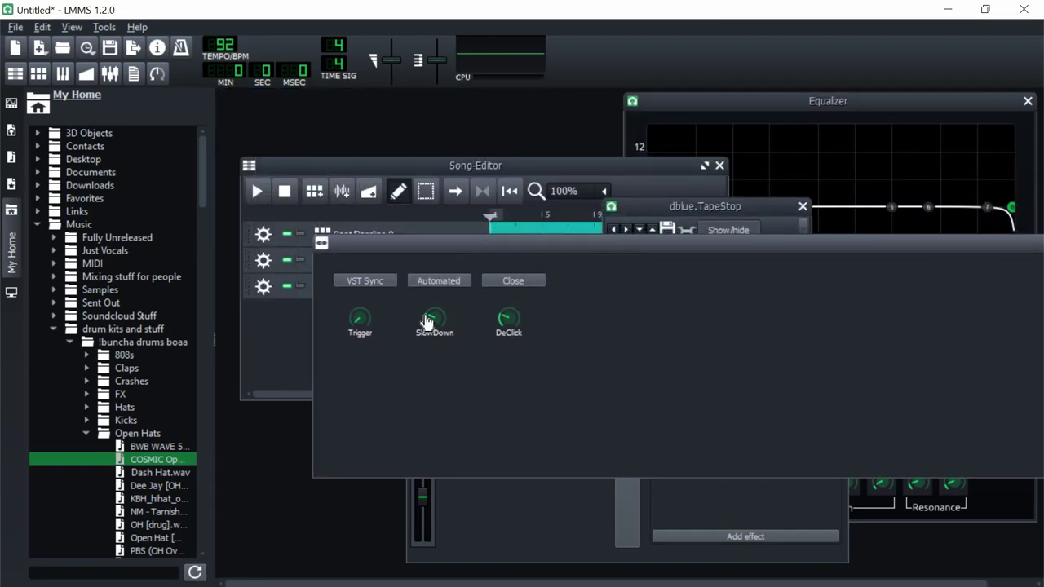
- Lower the TapeStop SlowDown knob slightly and place the control window below the song's tracks
{"action": "mouse_move", "coordinate": [434, 320]}
{"action": "left_click_drag", "start_coordinate": [434, 320], "coordinate": [435, 345]}
{"action": "left_click", "coordinate": [362, 321]}
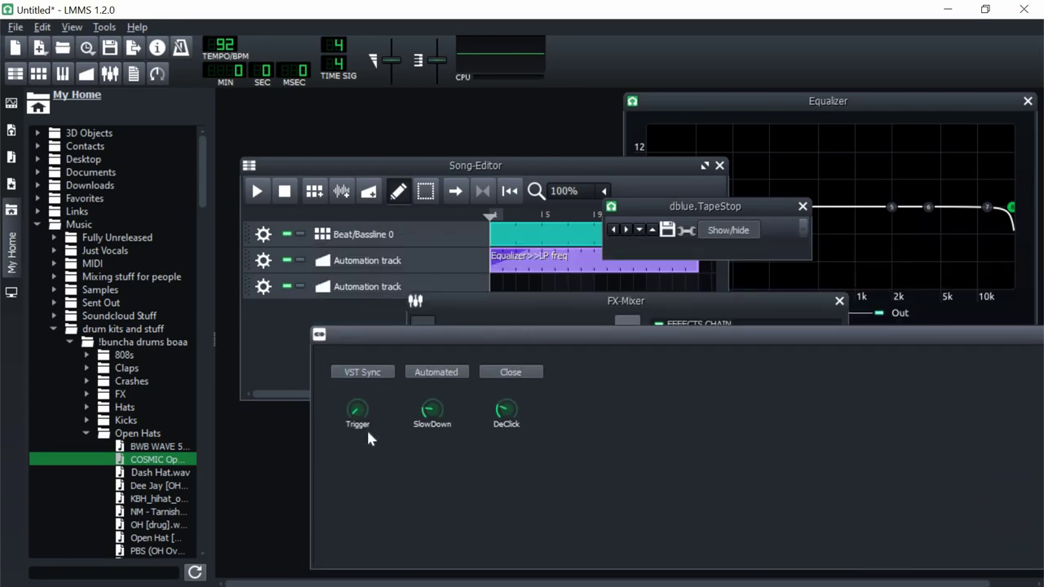
- Connect the TapeStop Trigger knob to a clip on the second automation track and open that clip in the Automation Editor
{"action": "left_click_drag", "start_coordinate": [357, 410], "coordinate": [500, 290]}
{"action": "left_click", "coordinate": [493, 285]}
{"action": "left_click_drag", "start_coordinate": [360, 418], "coordinate": [689, 295]}
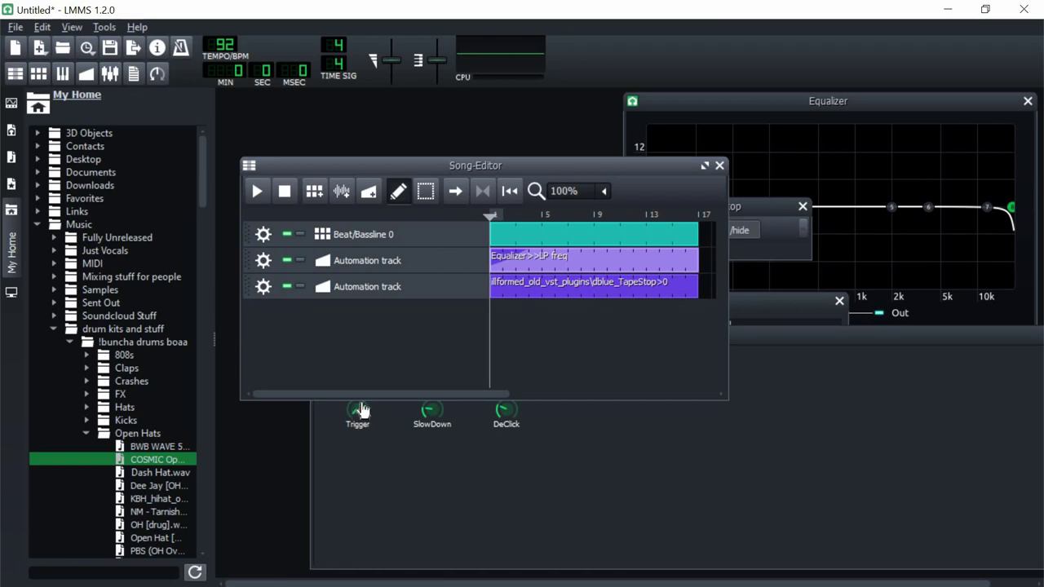
{"action": "double_click", "coordinate": [515, 296]}
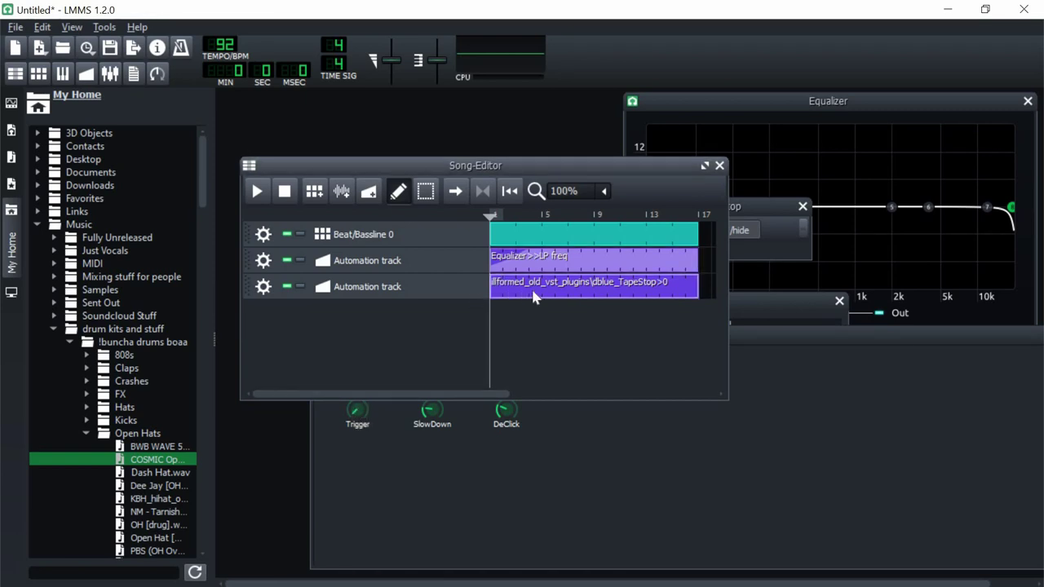
{"action": "right_click", "coordinate": [508, 292]}
{"action": "left_click", "coordinate": [546, 298]}
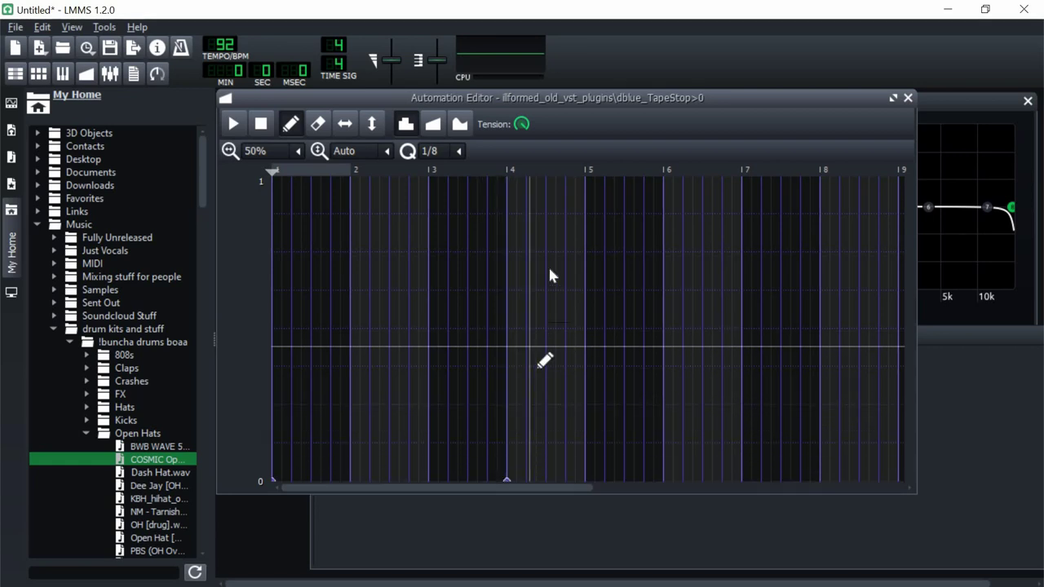
- Shape a smooth Trigger curve rising from 0 at bar 4 to 1 at bar 5, and close the editor
{"action": "left_click", "coordinate": [459, 124]}
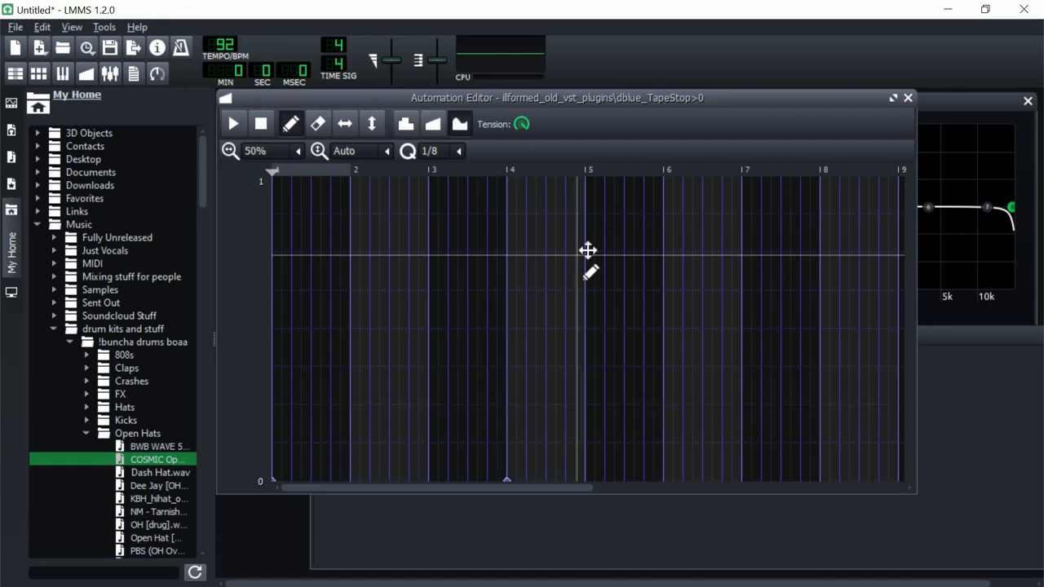
{"action": "left_click", "coordinate": [586, 179]}
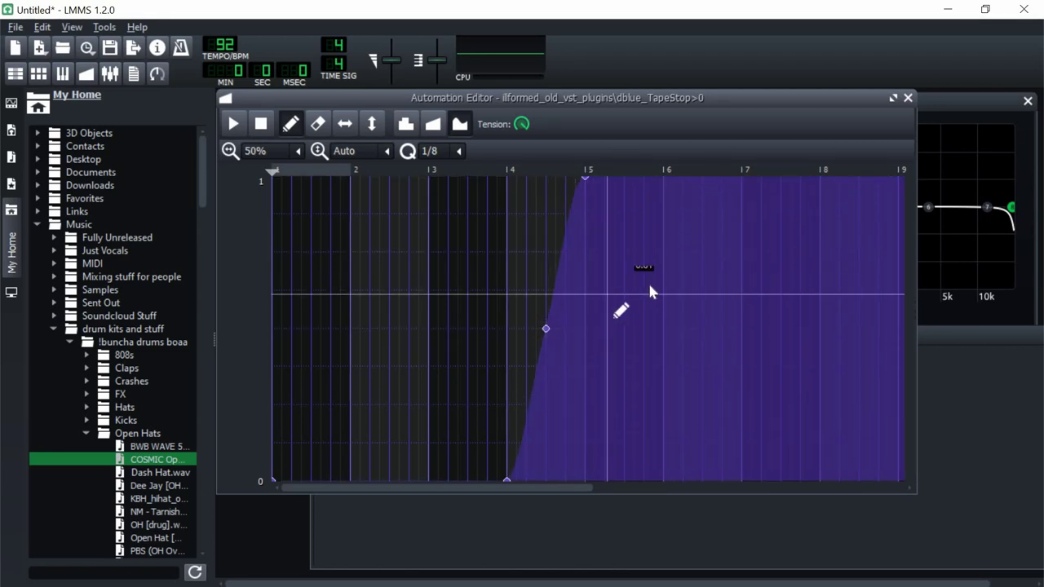
{"action": "left_click", "coordinate": [907, 99]}
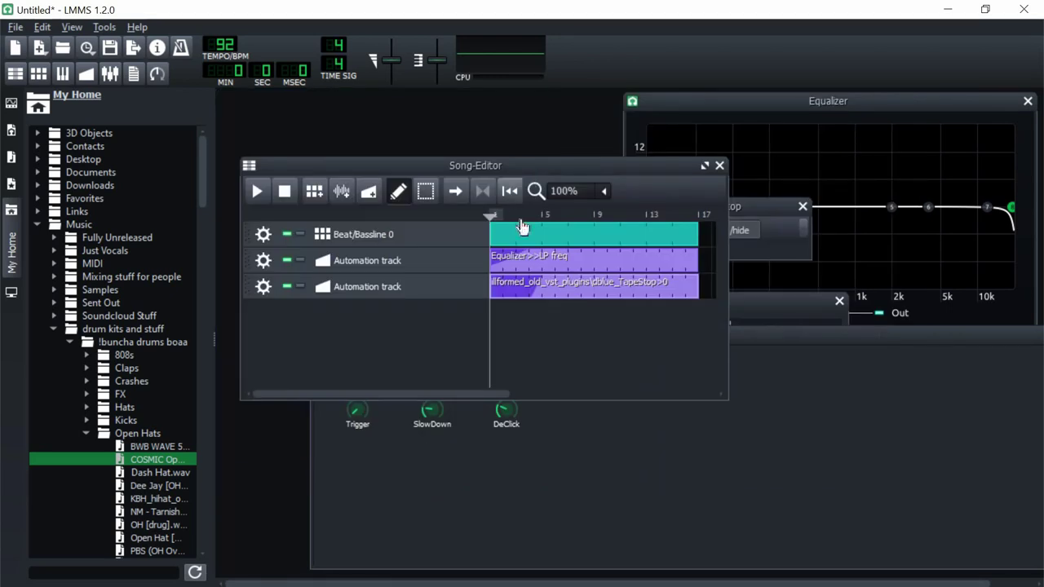
- Play the song from bar 3 to hear the tape stop effect, and stop playback
{"action": "left_click", "coordinate": [521, 215]}
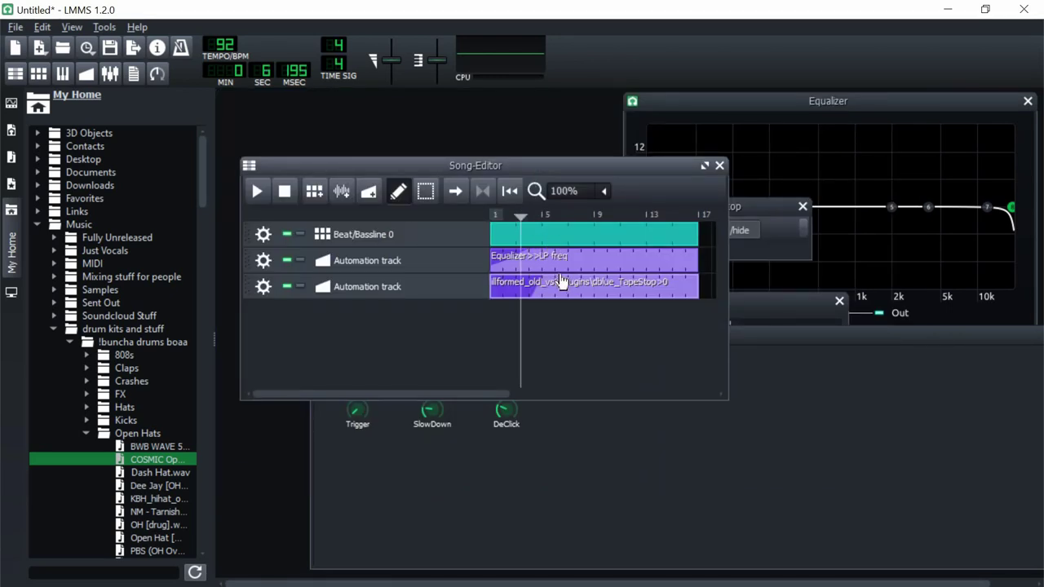
{"action": "key", "text": "space"}
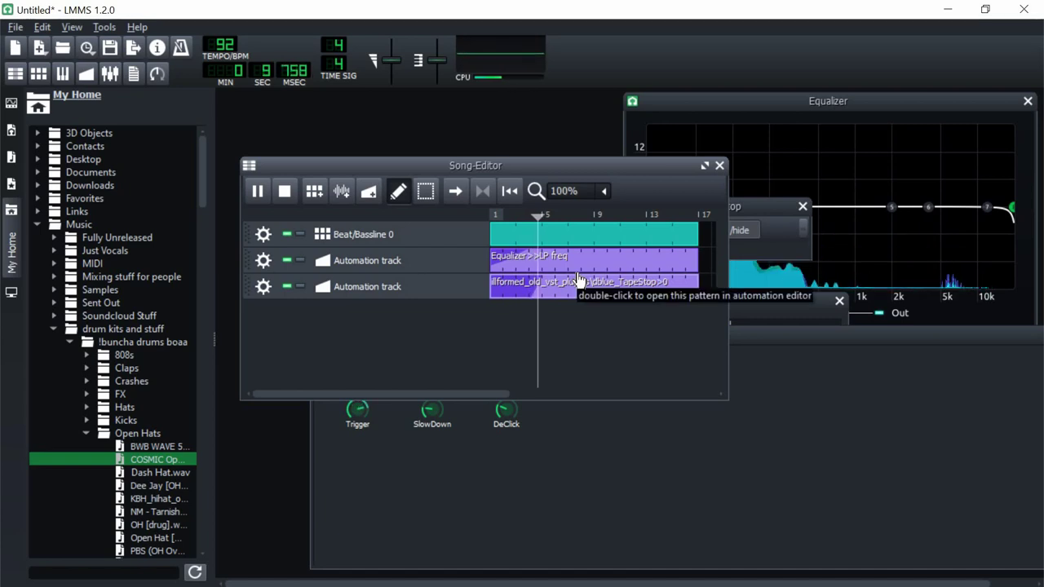
{"action": "key", "text": "space"}
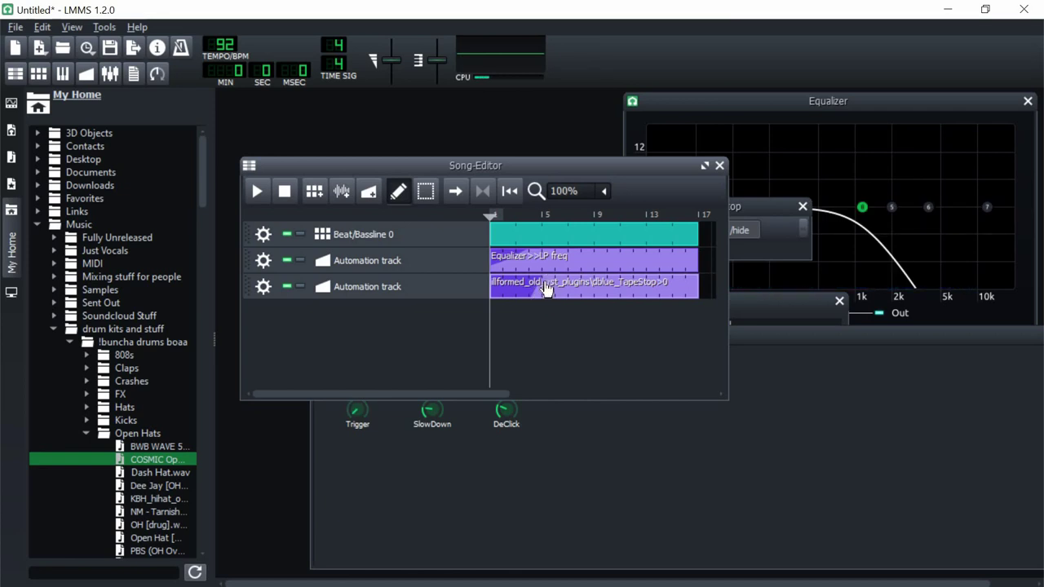
- Reopen the TapeStop clip at 100% horizontal zoom and add a lower point late in bar 5, after the peak
{"action": "right_click", "coordinate": [543, 299]}
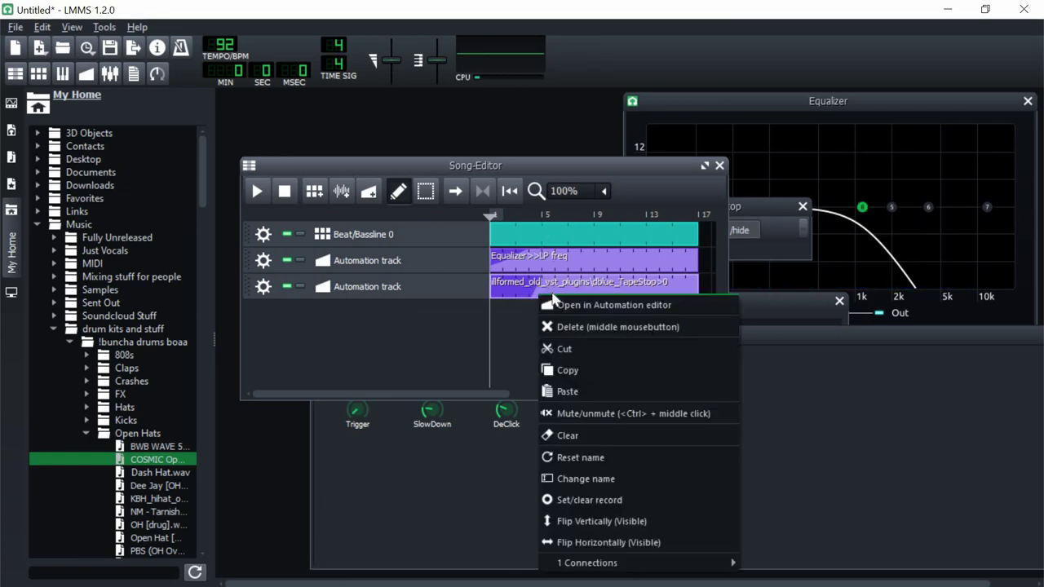
{"action": "left_click", "coordinate": [553, 301]}
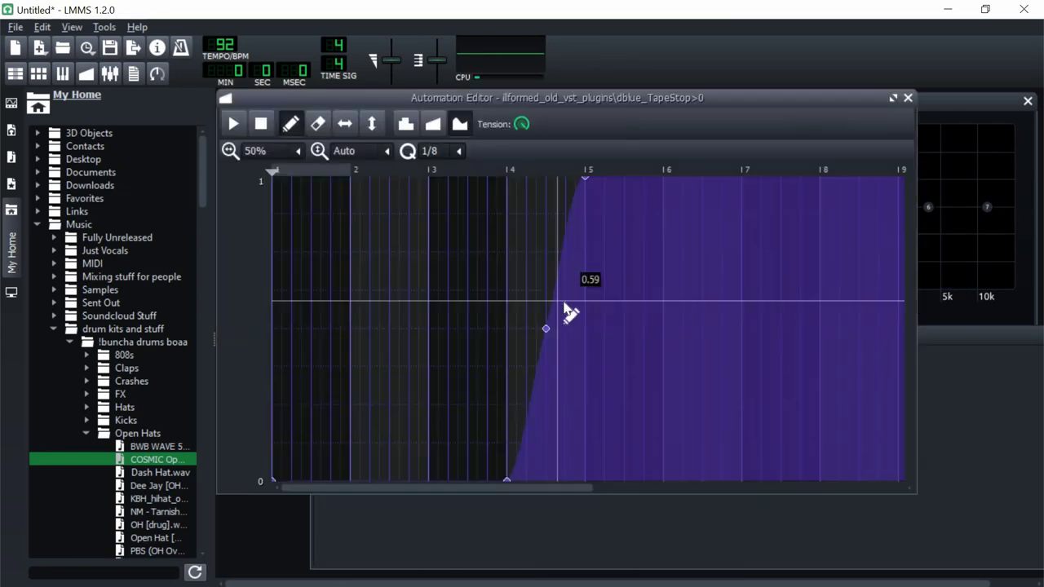
{"action": "left_click", "coordinate": [634, 230]}
{"action": "mouse_move", "coordinate": [630, 254]}
{"action": "left_mouse_down"}
{"action": "mouse_move", "coordinate": [632, 389]}
{"action": "mouse_move", "coordinate": [611, 485]}
{"action": "mouse_move", "coordinate": [587, 492]}
{"action": "mouse_move", "coordinate": [597, 487]}
{"action": "mouse_move", "coordinate": [592, 198]}
{"action": "mouse_move", "coordinate": [634, 328]}
{"action": "mouse_move", "coordinate": [630, 252]}
{"action": "mouse_move", "coordinate": [644, 259]}
{"action": "left_mouse_up"}
{"action": "scroll", "coordinate": [269, 152], "scroll_direction": "down", "scroll_amount": 1}
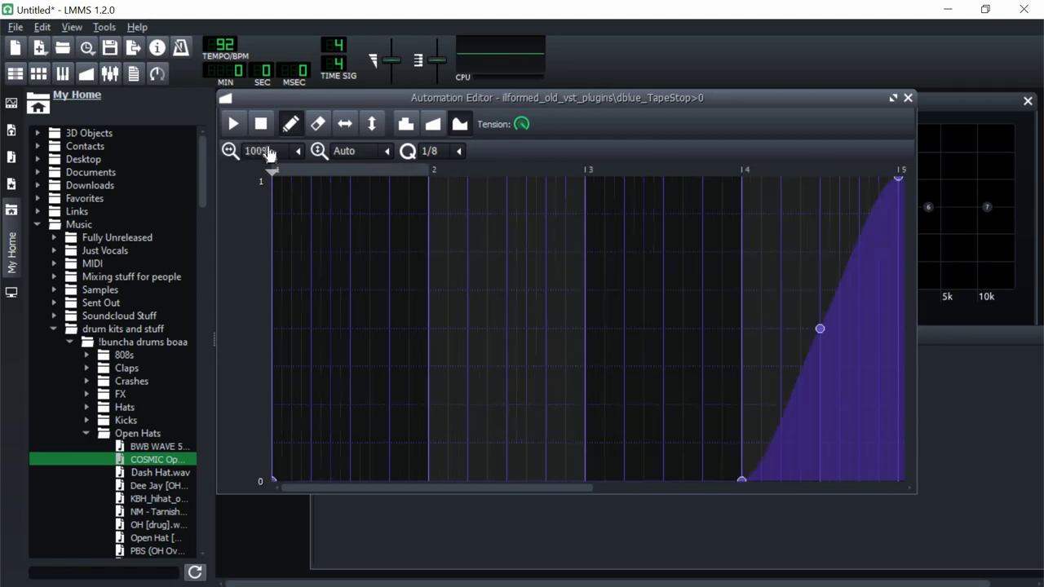
{"action": "left_click_drag", "start_coordinate": [532, 487], "coordinate": [569, 489]}
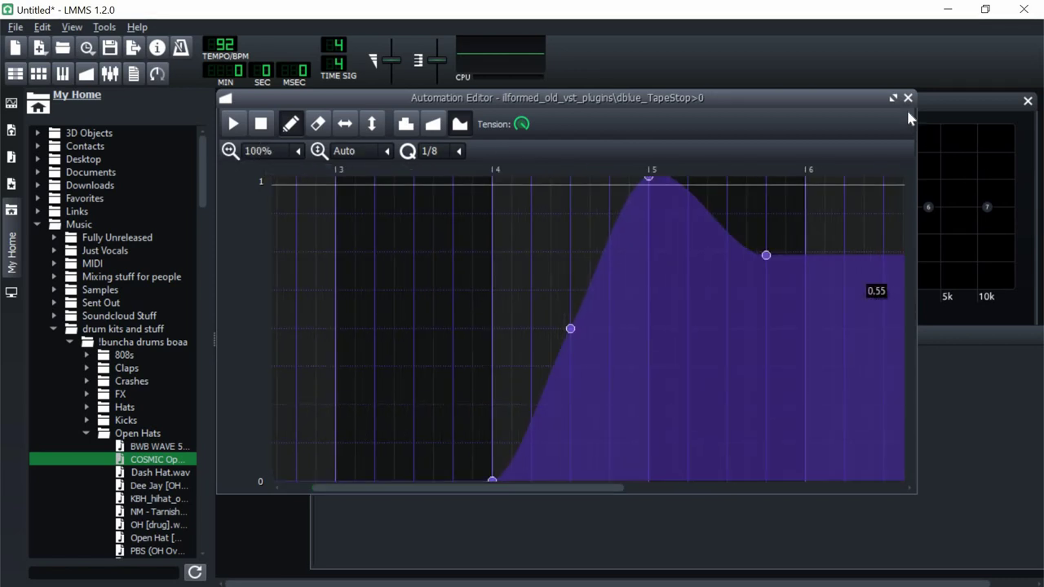
- Set the quantization to 1/192 in the maximized editor and replace the extra point after the peak with a sharp drop to 0 at bar 5
{"action": "left_click", "coordinate": [894, 98]}
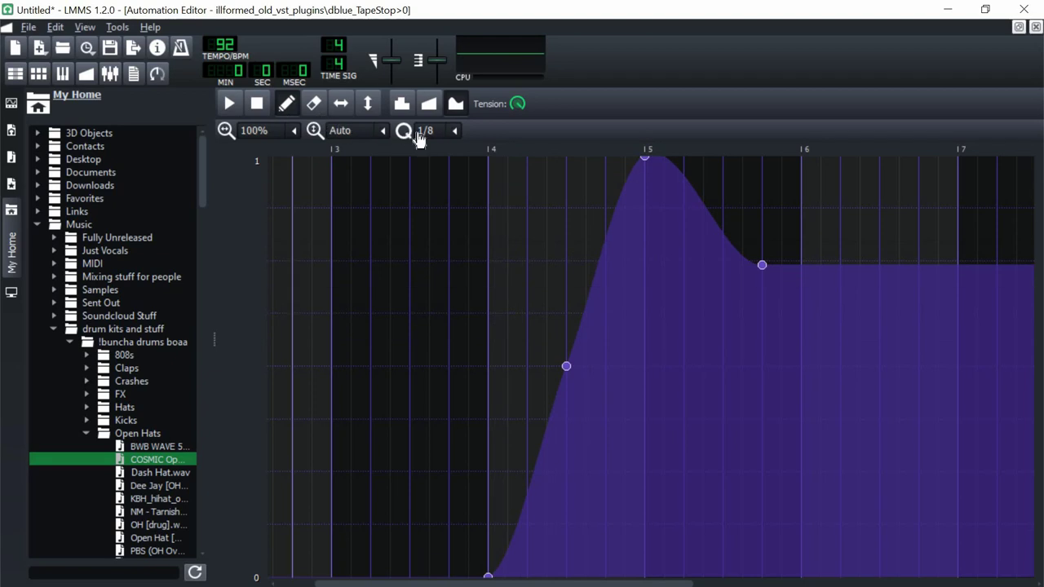
{"action": "left_click", "coordinate": [454, 377]}
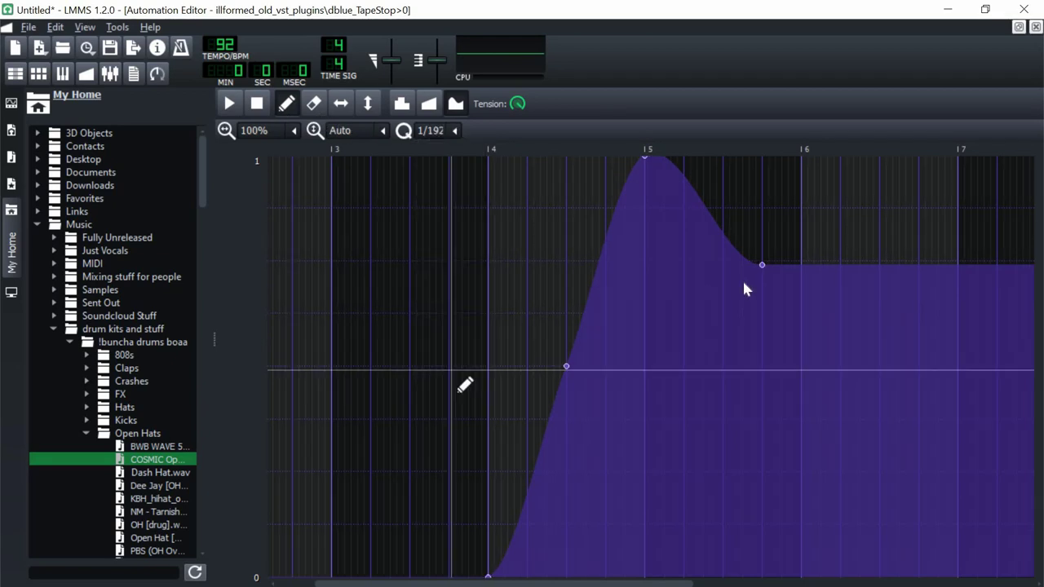
{"action": "mouse_move", "coordinate": [769, 275]}
{"action": "left_mouse_down"}
{"action": "mouse_move", "coordinate": [769, 343]}
{"action": "mouse_move", "coordinate": [740, 387]}
{"action": "mouse_move", "coordinate": [749, 308]}
{"action": "mouse_move", "coordinate": [732, 303]}
{"action": "left_mouse_up"}
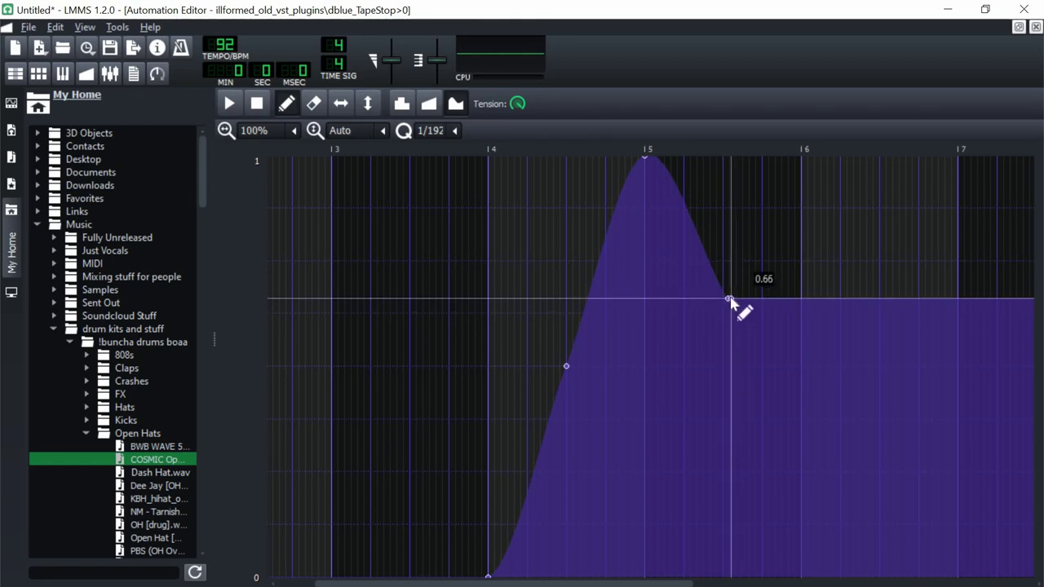
{"action": "right_click", "coordinate": [732, 301]}
{"action": "left_click", "coordinate": [728, 174]}
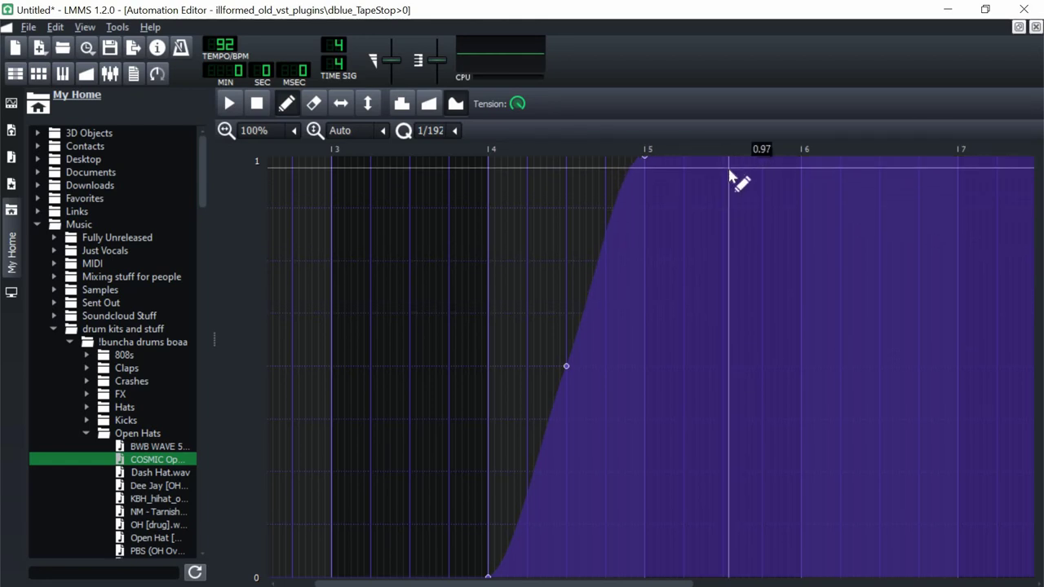
{"action": "left_click_drag", "start_coordinate": [731, 235], "coordinate": [647, 578]}
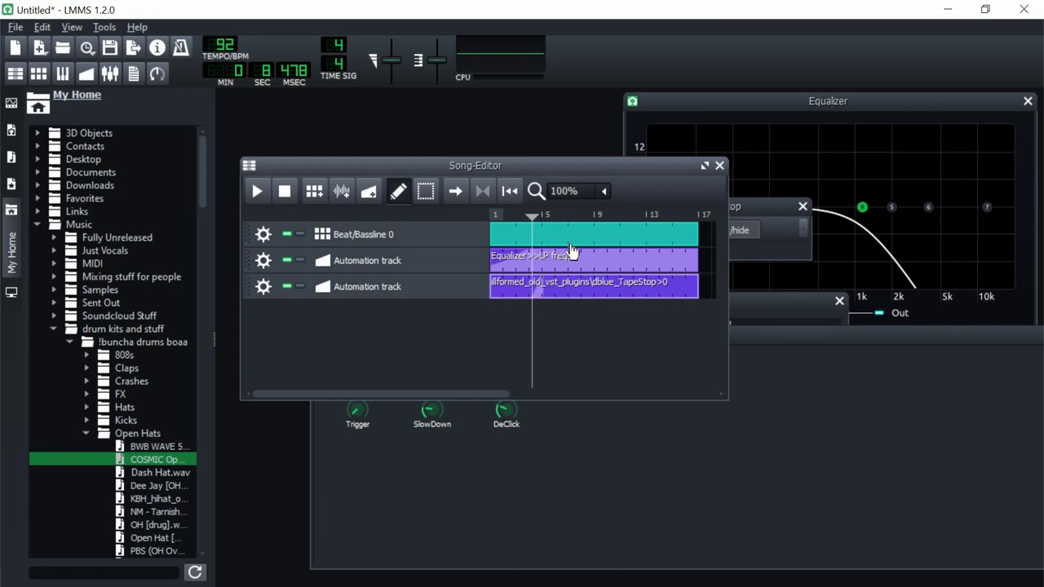
- Play the song twice from bar 4 to hear the tape stop and its release, stopping playback each time
{"action": "key", "text": "space"}
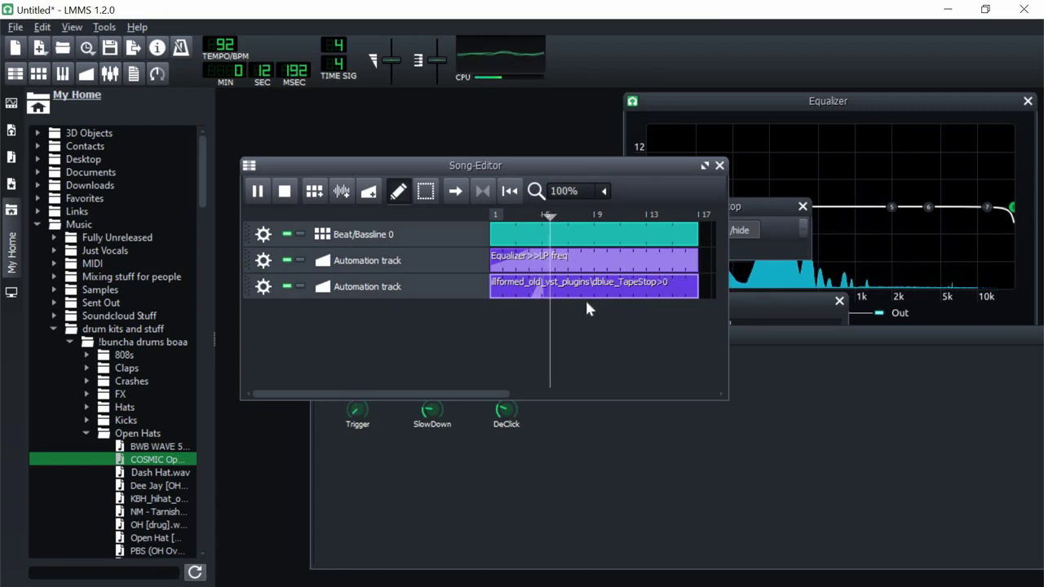
{"action": "key", "text": "space"}
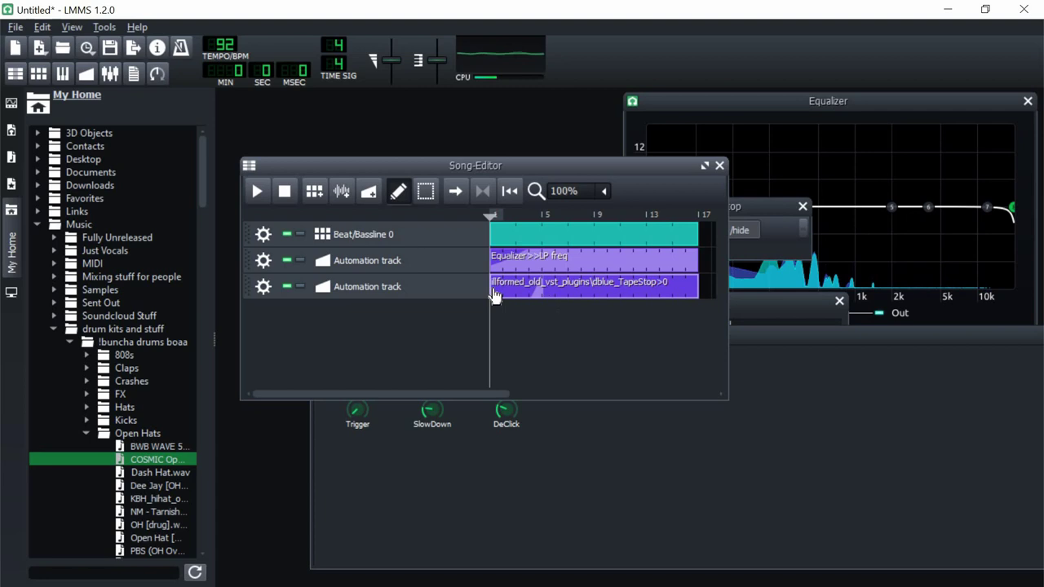
{"action": "right_click", "coordinate": [537, 293]}
{"action": "left_click", "coordinate": [526, 236]}
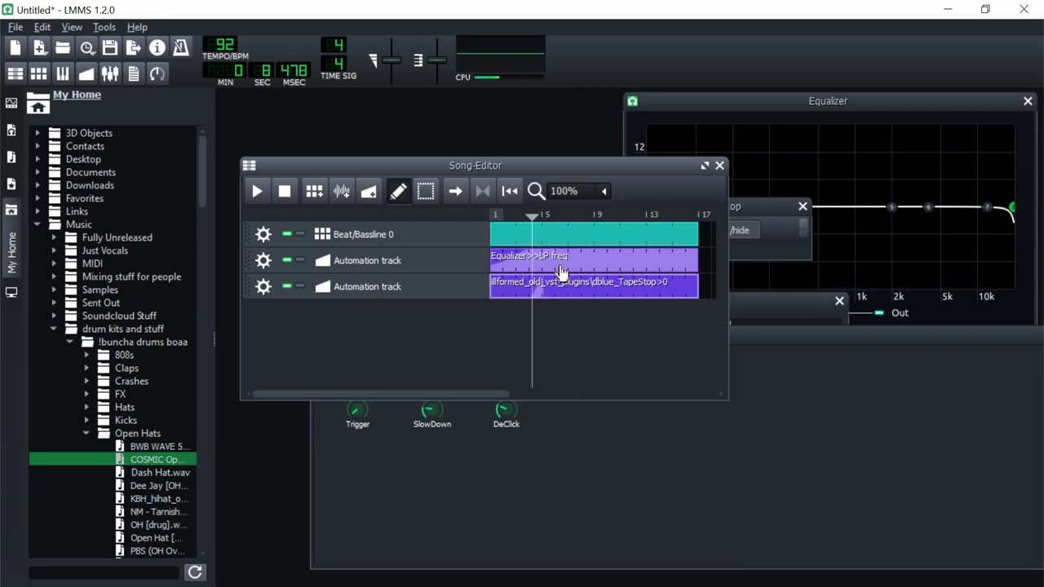
{"action": "key", "text": "space"}
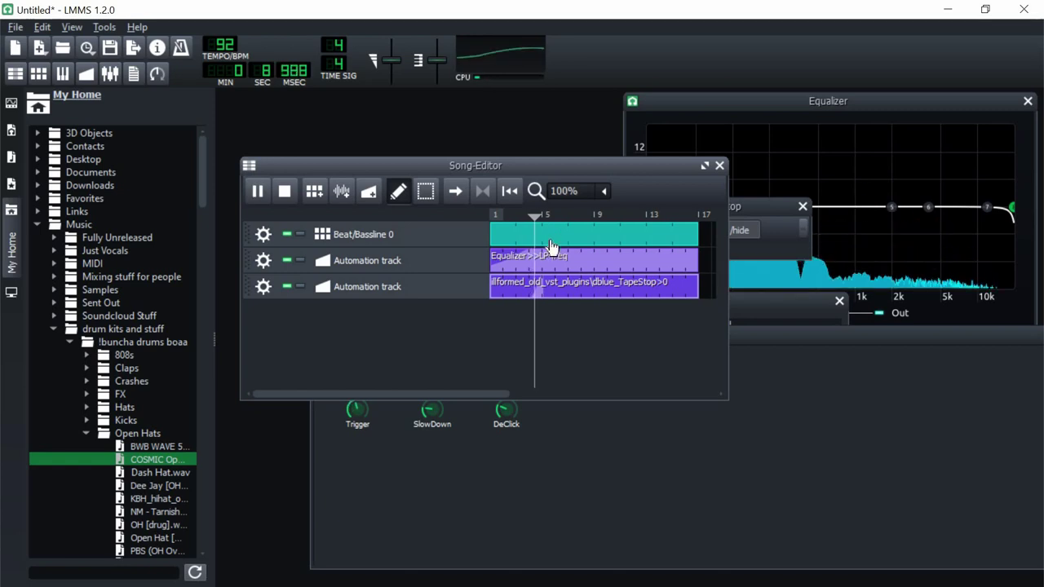
{"action": "key", "text": "space"}
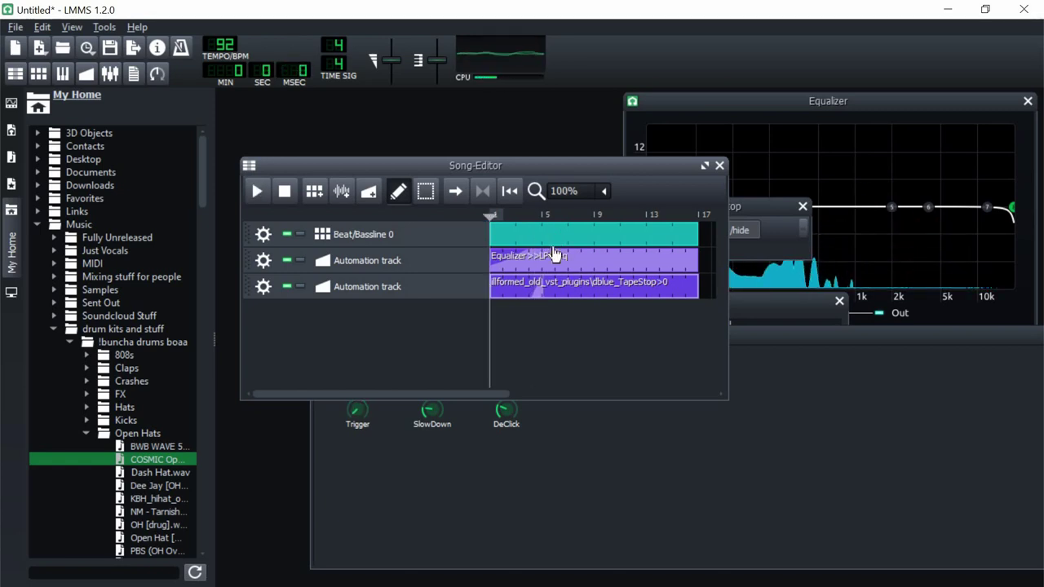
- Reopen the TapeStop clip at 200% horizontal zoom, shift the peak and drop points slightly before bar 5, and close the editor
{"action": "right_click", "coordinate": [530, 291]}
{"action": "left_click", "coordinate": [545, 296]}
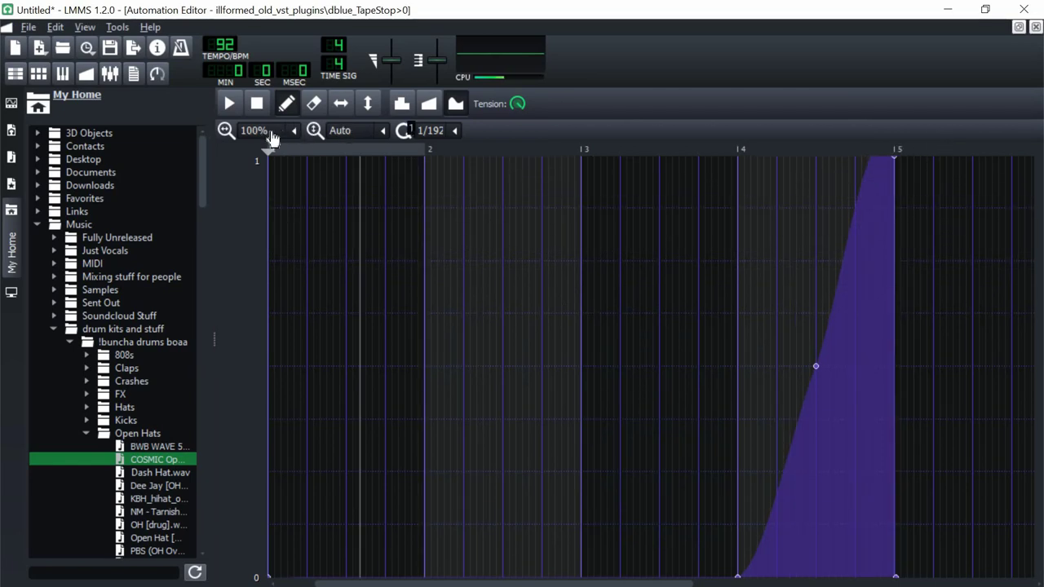
{"action": "scroll", "coordinate": [270, 136], "scroll_direction": "down", "scroll_amount": 1}
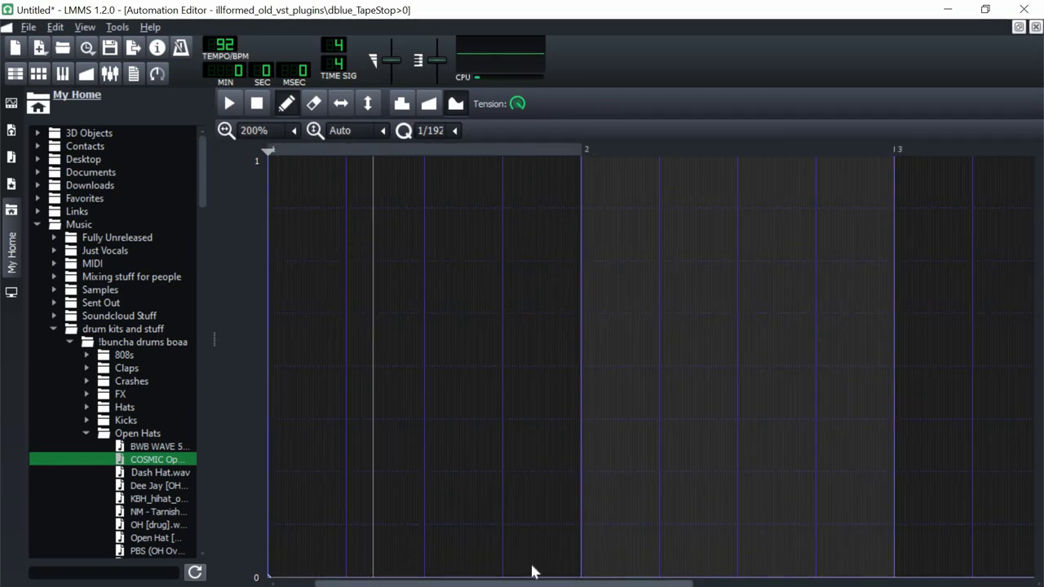
{"action": "scroll", "coordinate": [506, 571], "scroll_direction": "right", "scroll_amount": 6}
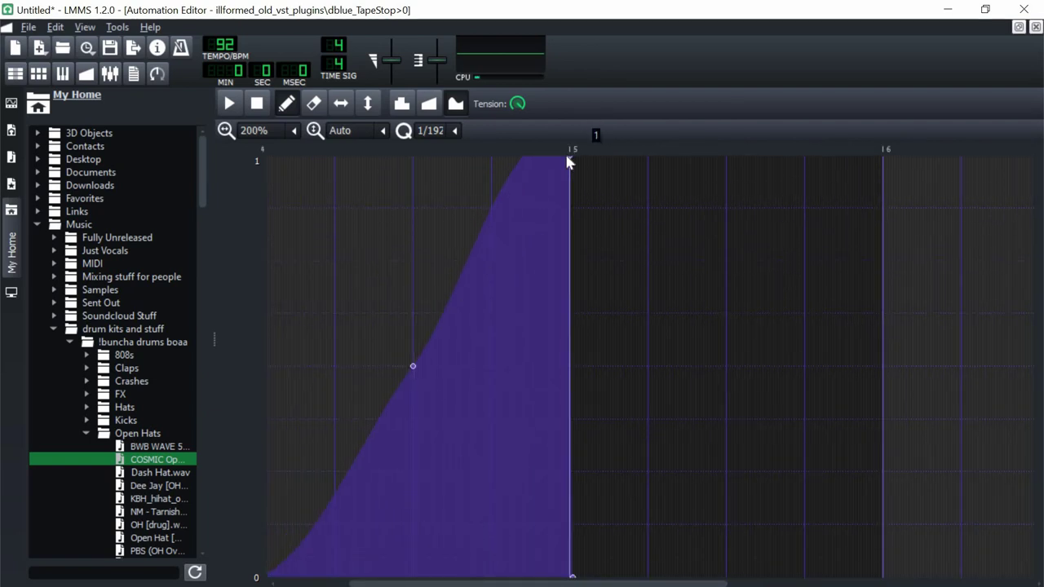
{"action": "left_click_drag", "start_coordinate": [569, 161], "coordinate": [569, 157]}
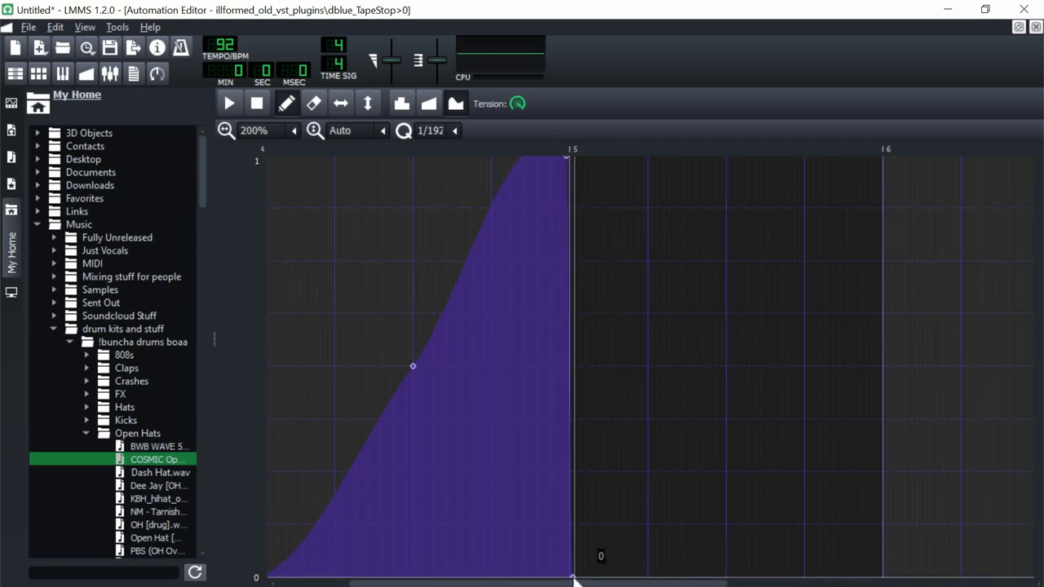
{"action": "left_click_drag", "start_coordinate": [572, 576], "coordinate": [569, 578]}
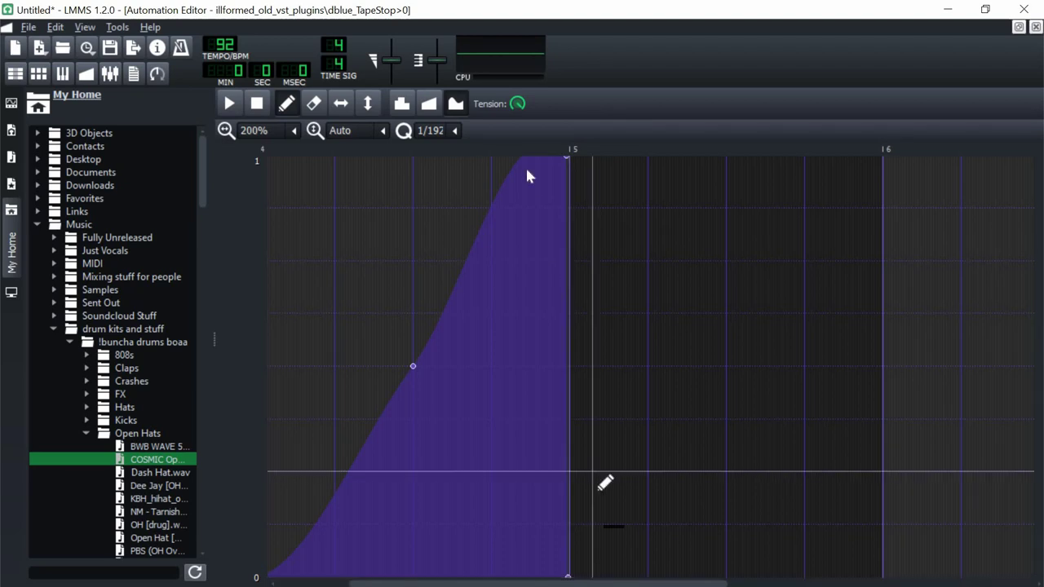
{"action": "left_click_drag", "start_coordinate": [569, 155], "coordinate": [614, 160]}
{"action": "left_click", "coordinate": [1037, 27]}
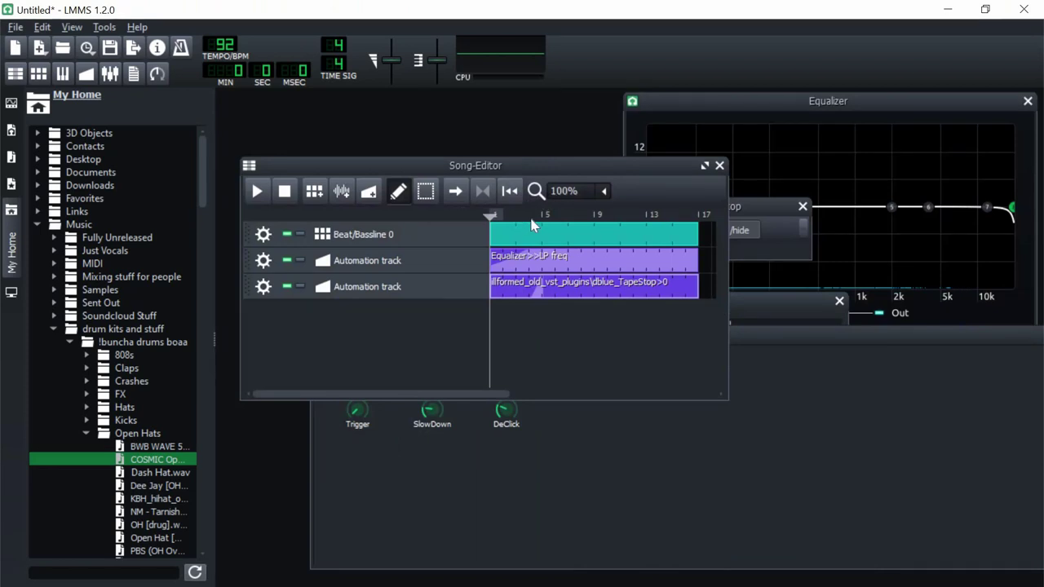
- Play the song from bar 4 to check the adjusted tape stop release, and stop playback
{"action": "left_click", "coordinate": [531, 216]}
{"action": "key", "text": "space"}
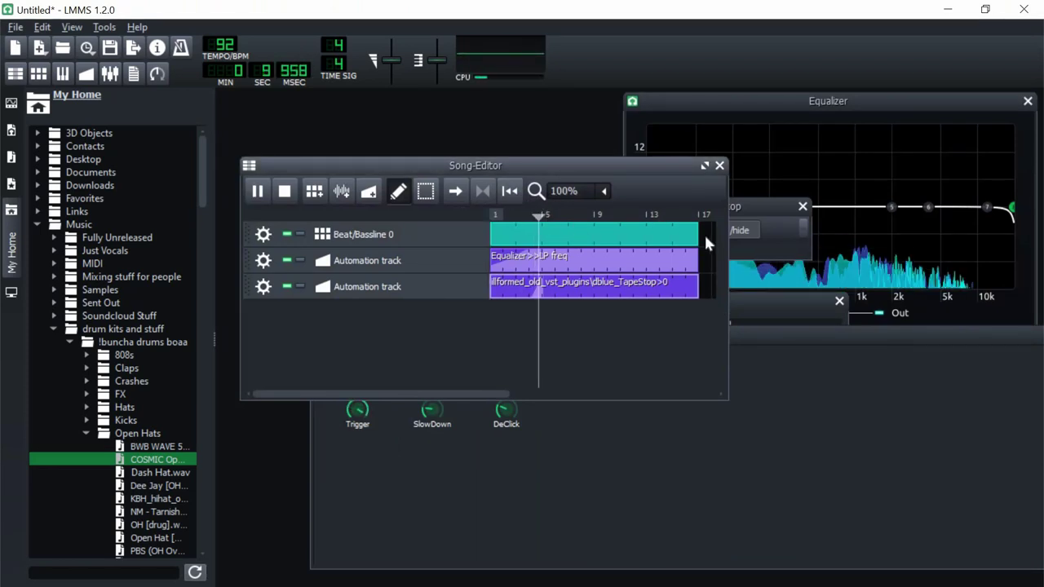
{"action": "key", "text": "space"}
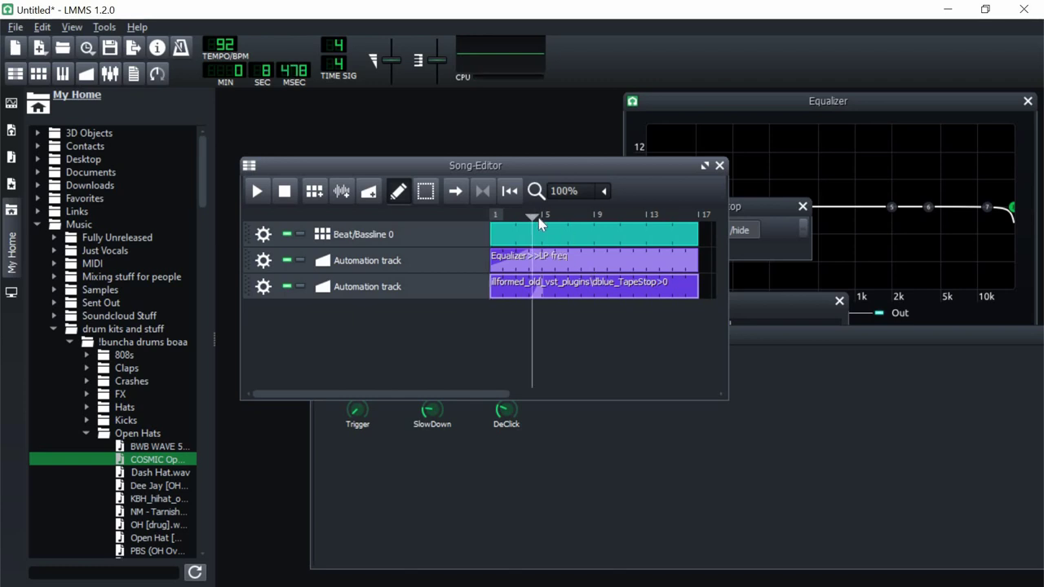
- Replay the passage leading into bar 5 to hear the tape stop once more, and stop playback
{"action": "key", "text": "space"}
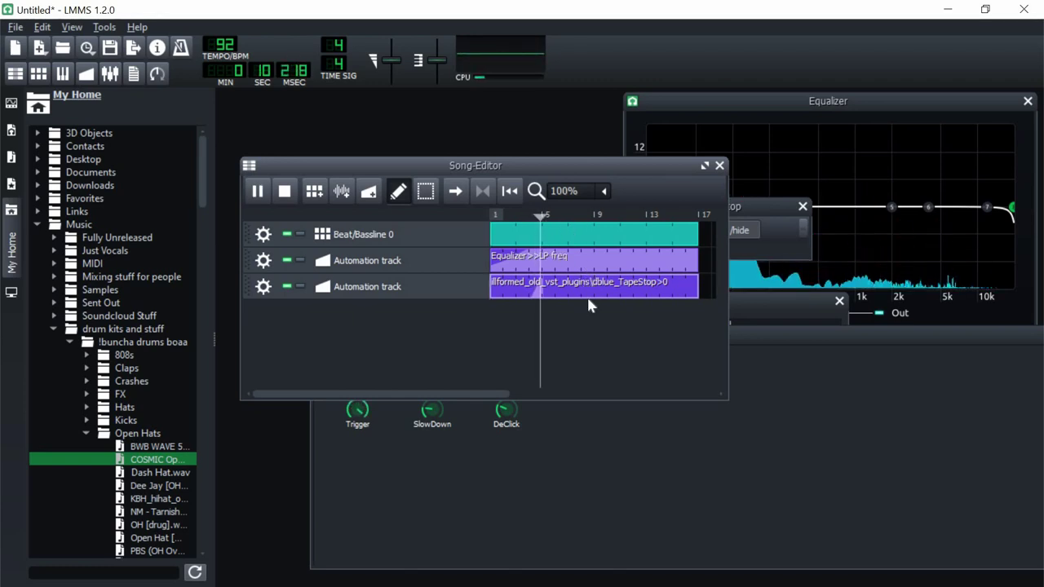
{"action": "key", "text": "space"}
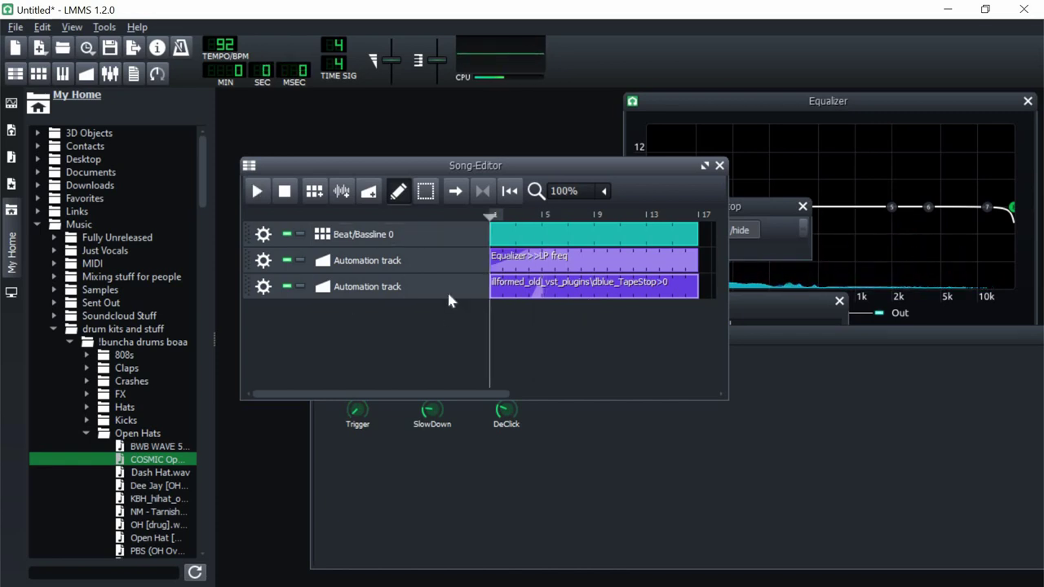
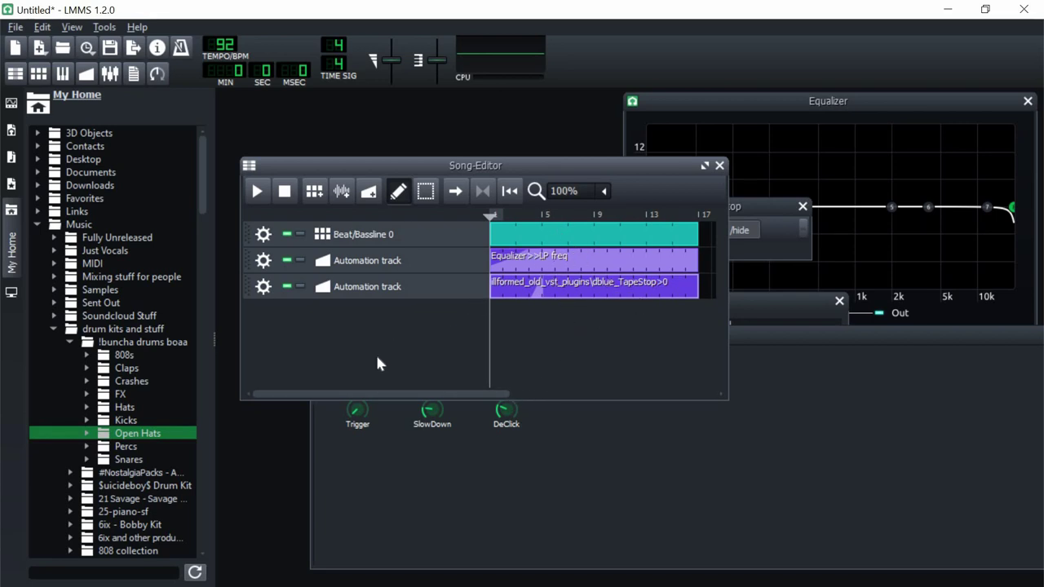
- Add a third automation track with a clip reaching bar 17, and link the master volume to that clip
{"action": "left_click_drag", "start_coordinate": [377, 166], "coordinate": [397, 180]}
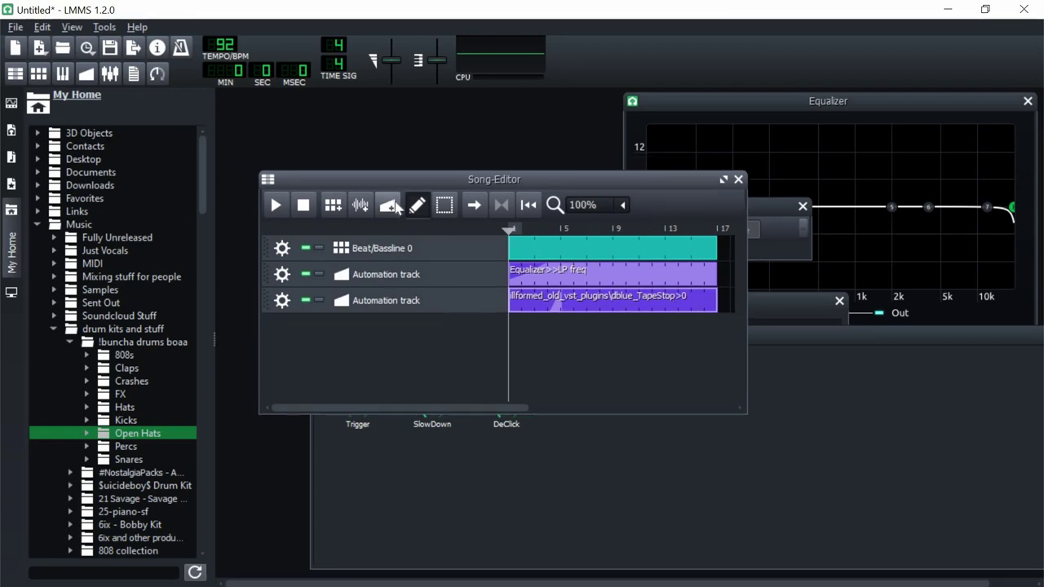
{"action": "left_click", "coordinate": [387, 206]}
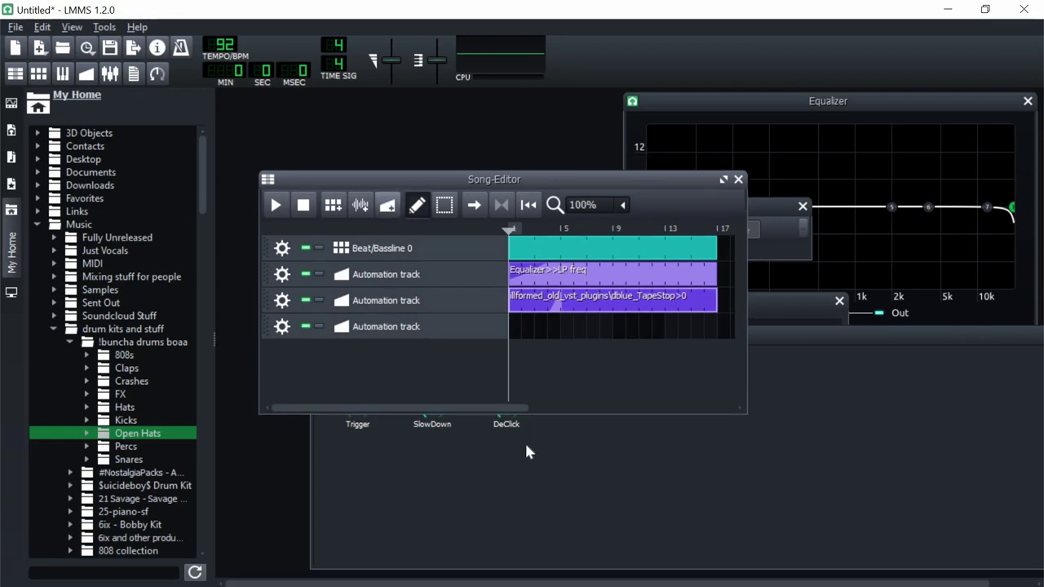
{"action": "left_click_drag", "start_coordinate": [523, 334], "coordinate": [717, 334]}
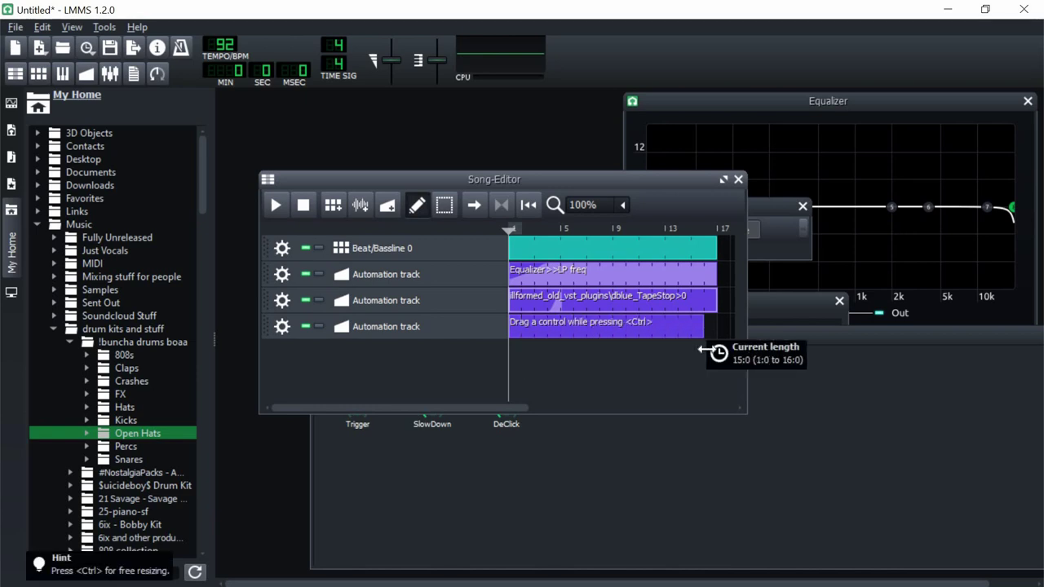
{"action": "left_click", "coordinate": [397, 67]}
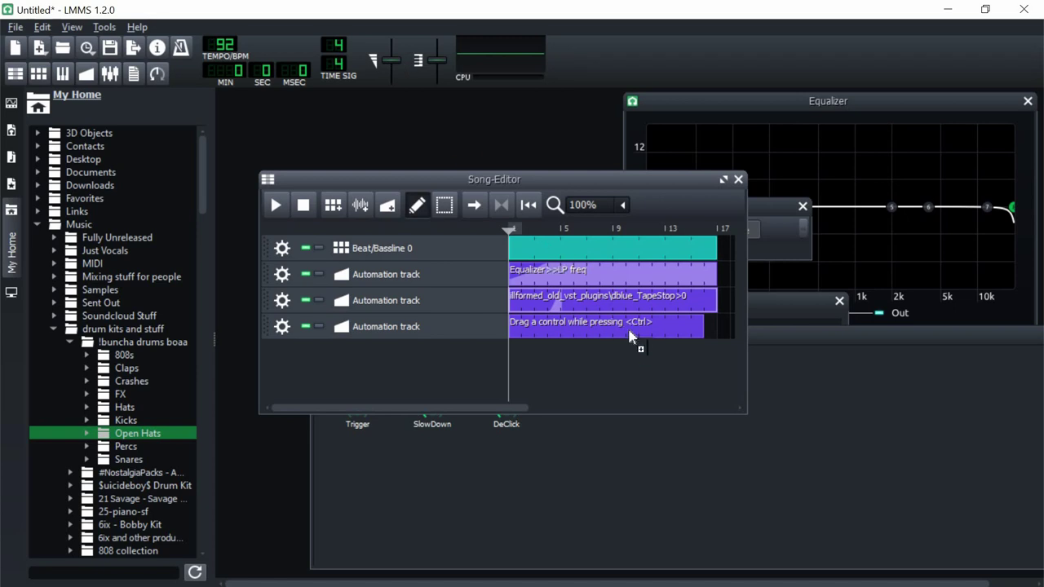
{"action": "left_click_drag", "start_coordinate": [629, 336], "coordinate": [629, 336]}
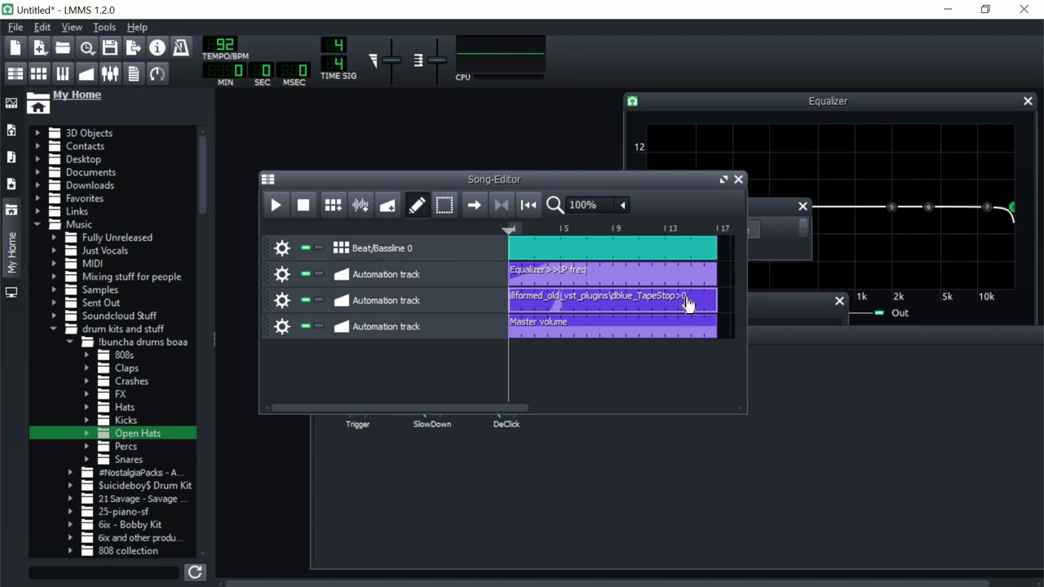
- Open the Master volume clip for editing, set the quantization to 1/8, and add a point at 0 on bar 18
{"action": "right_click", "coordinate": [674, 336]}
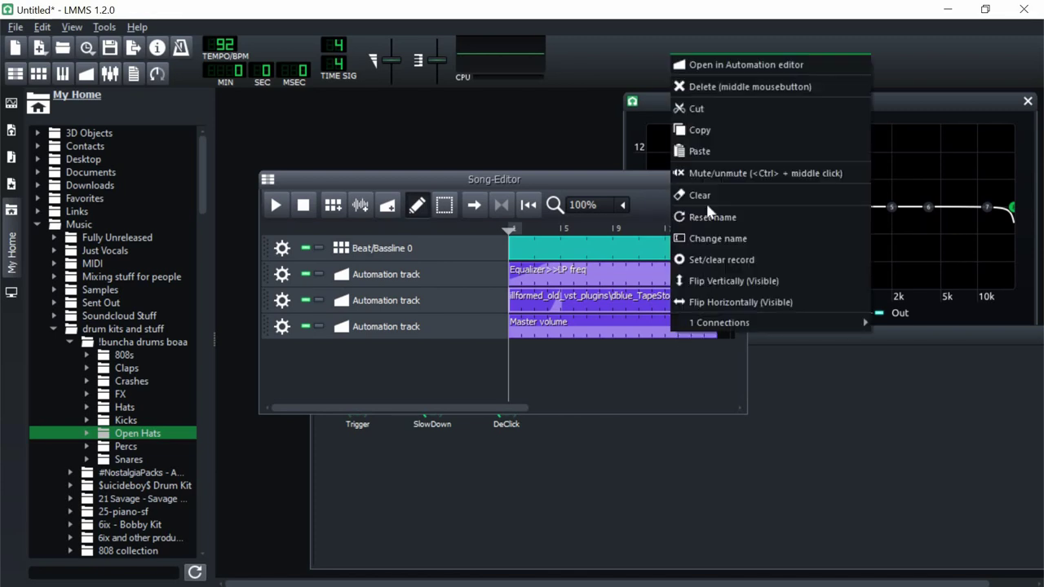
{"action": "left_click", "coordinate": [706, 62]}
{"action": "left_click_drag", "start_coordinate": [469, 584], "coordinate": [722, 584]}
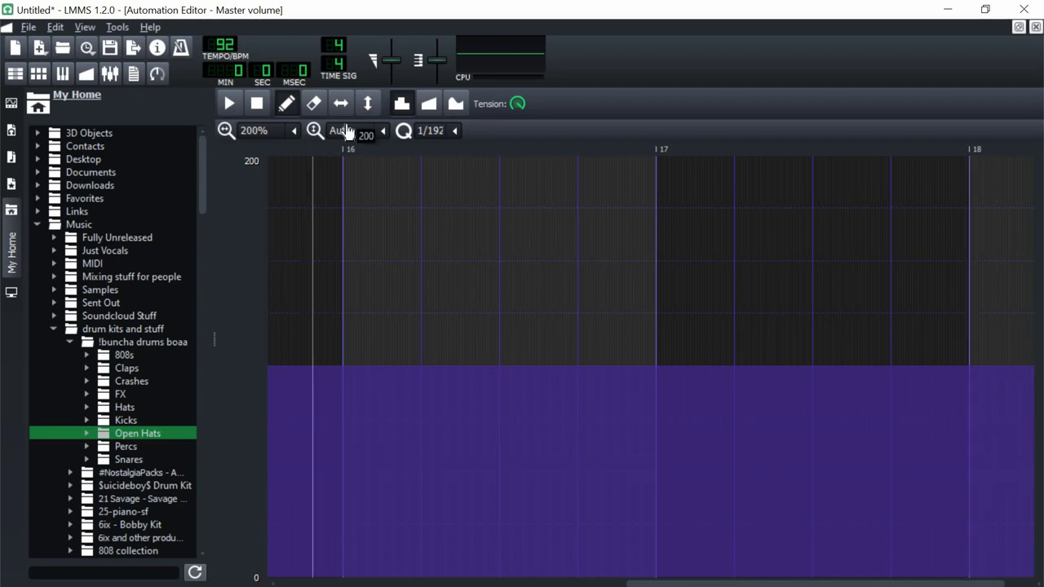
{"action": "left_click", "coordinate": [453, 131]}
{"action": "left_click", "coordinate": [462, 206]}
{"action": "mouse_move", "coordinate": [967, 390]}
{"action": "left_mouse_down"}
{"action": "mouse_move", "coordinate": [969, 369]}
{"action": "mouse_move", "coordinate": [979, 457]}
{"action": "mouse_move", "coordinate": [971, 577]}
{"action": "left_mouse_up"}
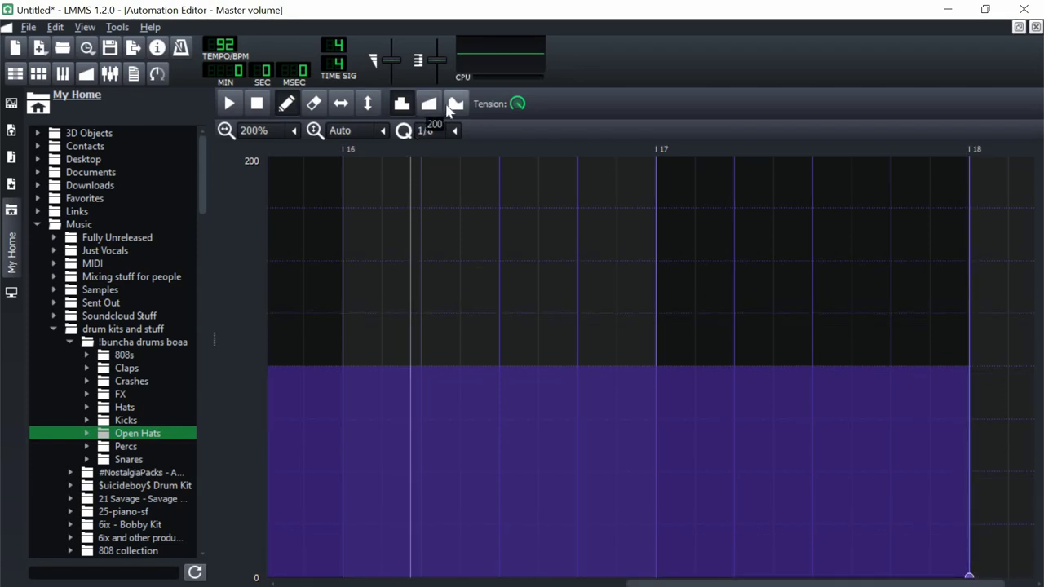
- Switch the volume curve to cubic Hermite progression and add a point at about 100 on bar 13 where the fade begins
{"action": "right_click", "coordinate": [596, 310]}
{"action": "left_click_drag", "start_coordinate": [641, 583], "coordinate": [564, 584]}
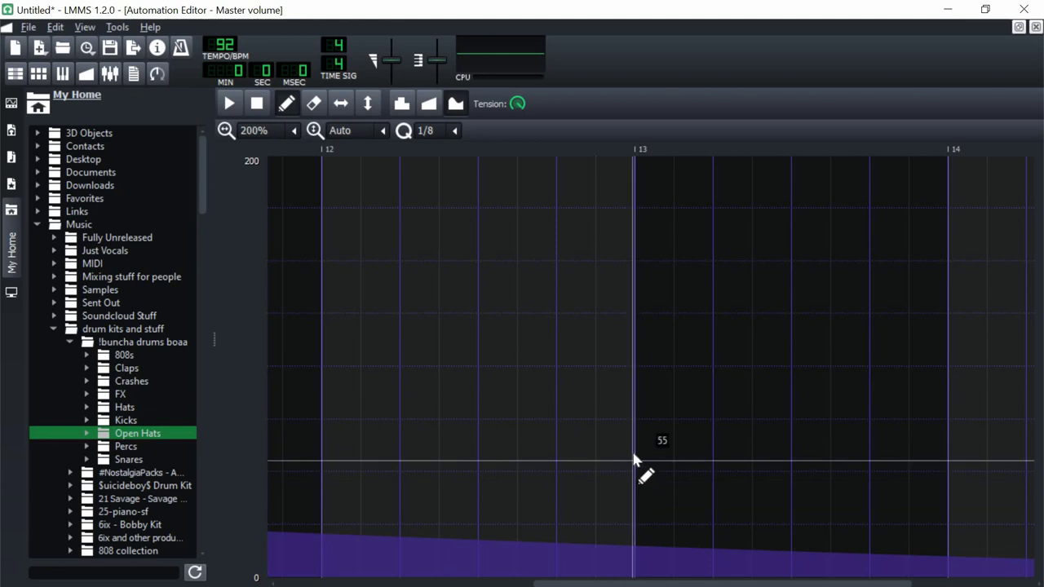
{"action": "left_click", "coordinate": [634, 368]}
{"action": "left_click_drag", "start_coordinate": [723, 584], "coordinate": [698, 584]}
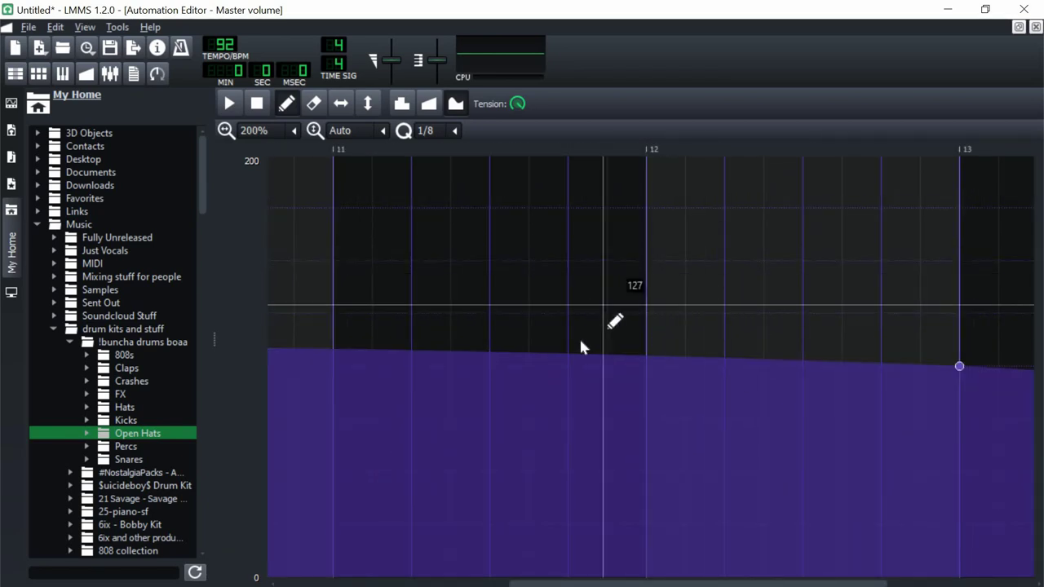
- Compare linear and cubic Hermite progression for the volume fade, keep linear, and close the automation editor
{"action": "left_click", "coordinate": [430, 104]}
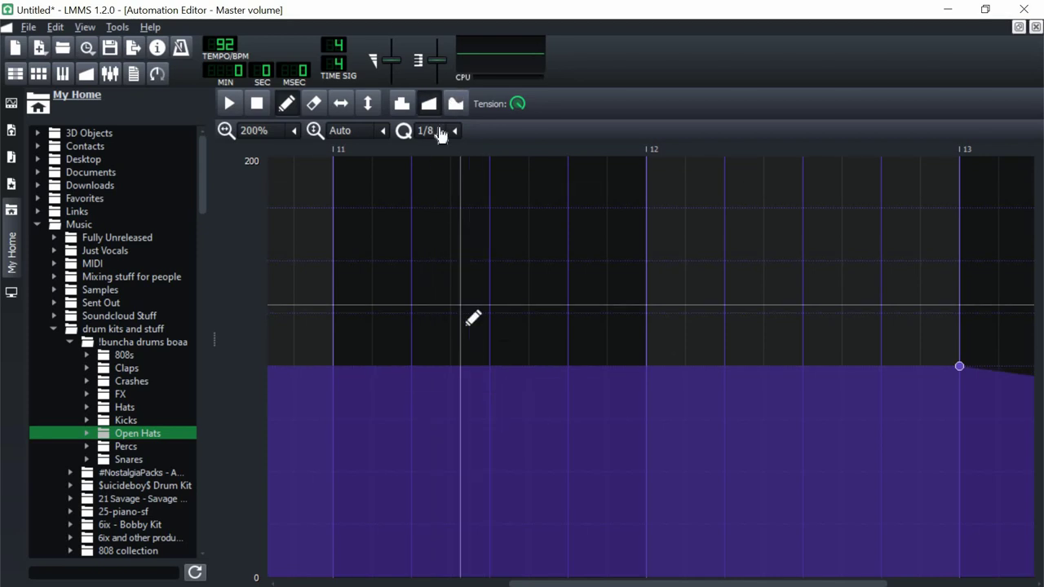
{"action": "left_click", "coordinate": [454, 104]}
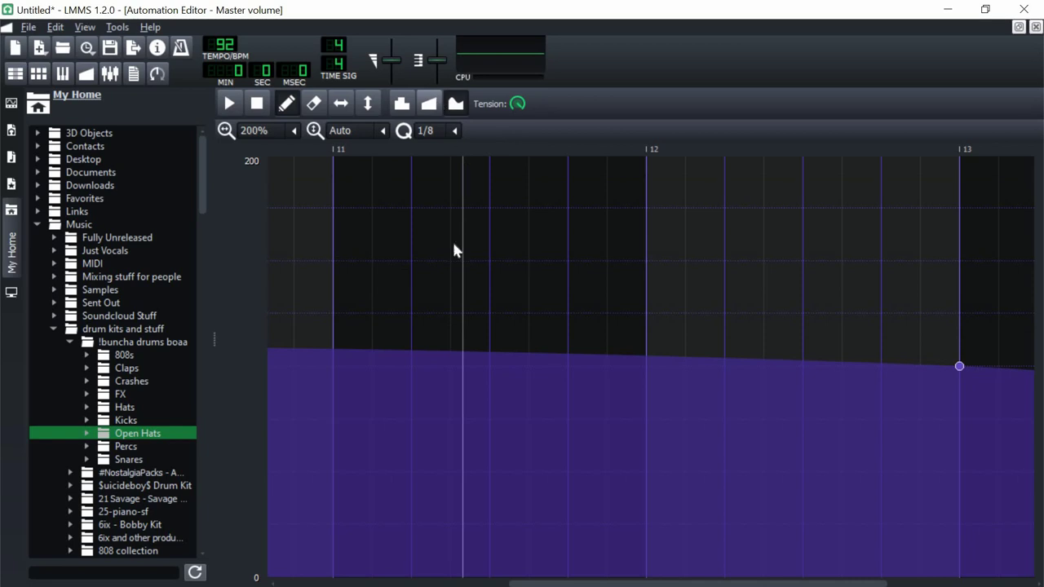
{"action": "left_click", "coordinate": [427, 104]}
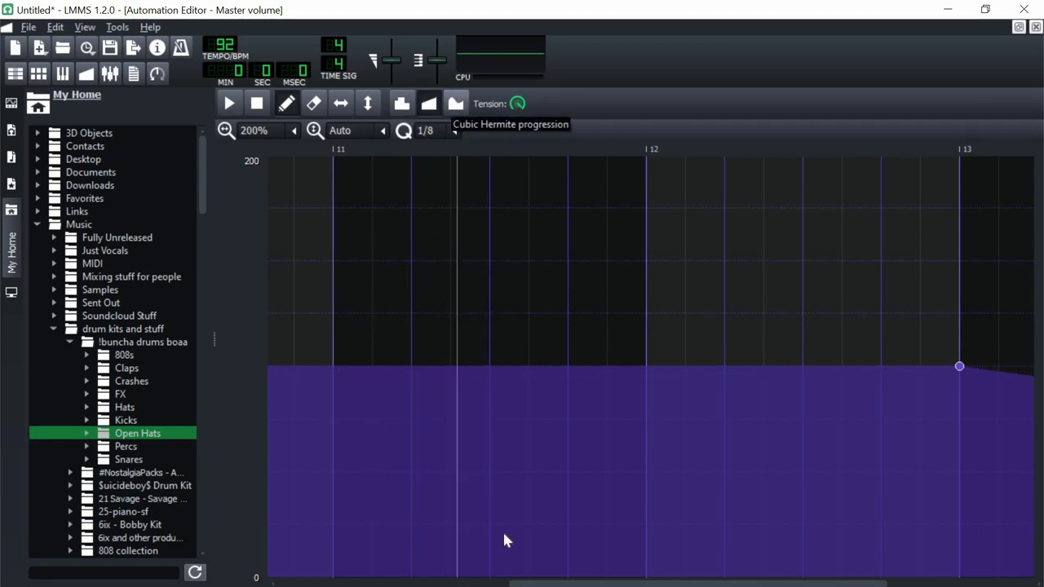
{"action": "scroll", "coordinate": [347, 580], "scroll_direction": "left", "scroll_amount": 10}
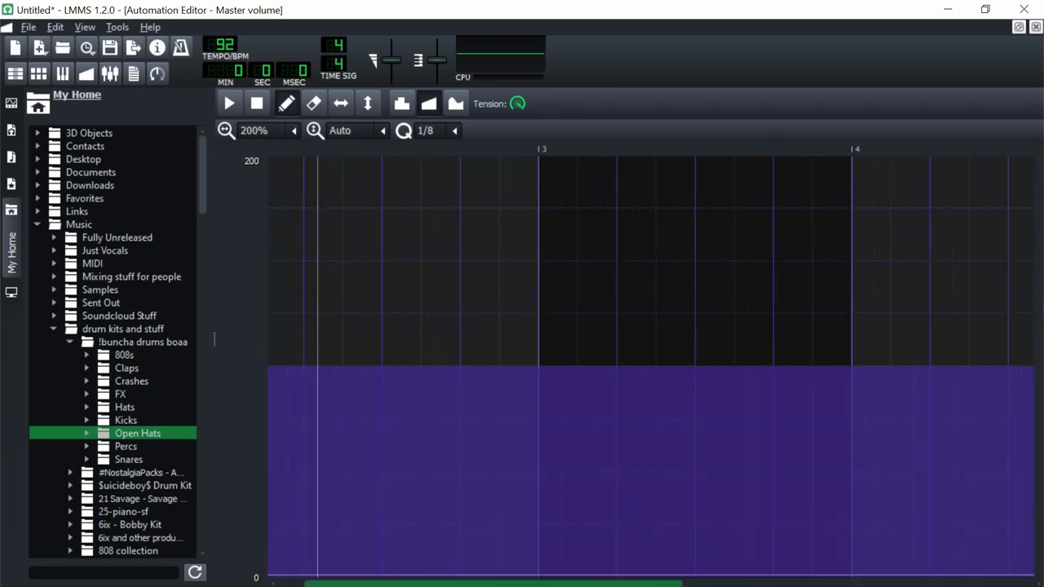
{"action": "scroll", "coordinate": [343, 570], "scroll_direction": "right", "scroll_amount": 20}
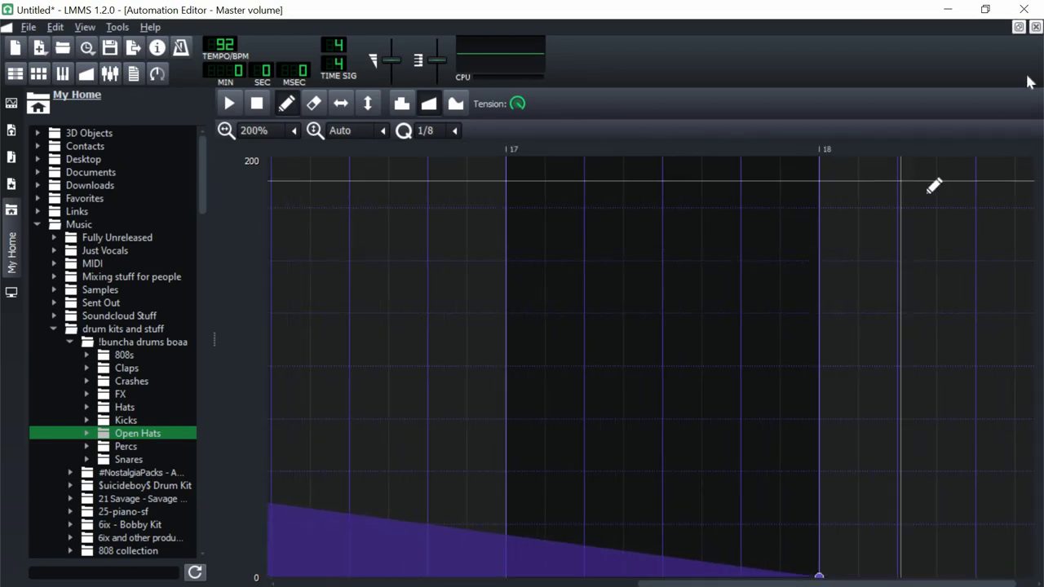
{"action": "left_click", "coordinate": [1036, 27]}
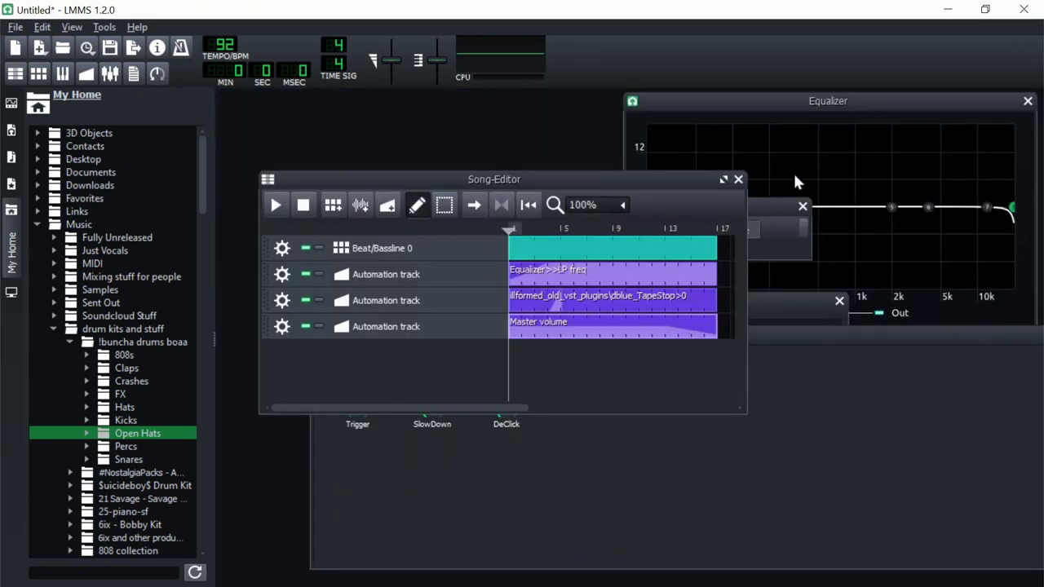
- Play the song from about bar 13 to hear the master volume fade out, and stop playback
{"action": "left_click", "coordinate": [669, 230]}
{"action": "key", "text": "space"}
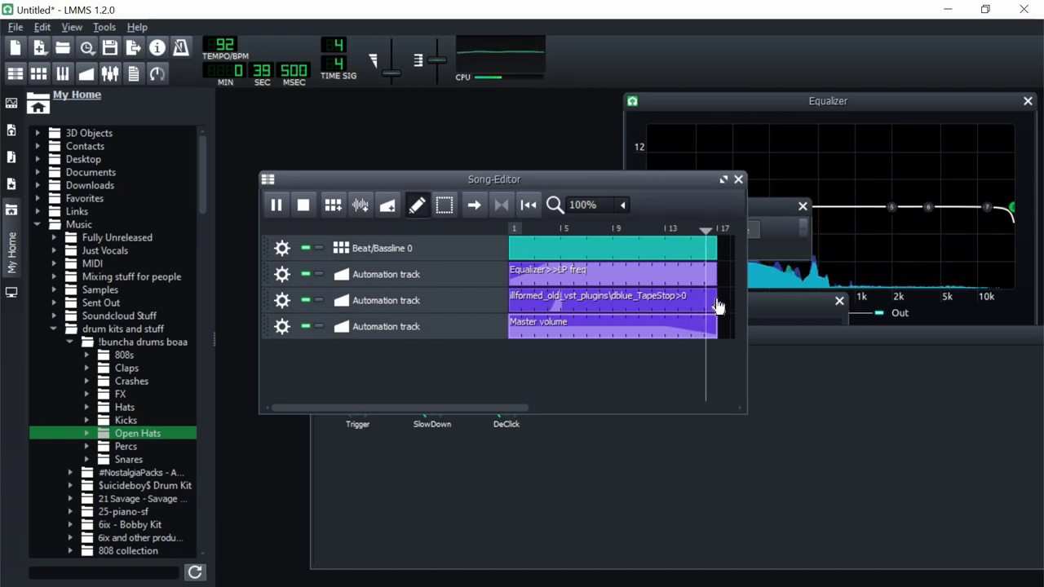
{"action": "key", "text": "space"}
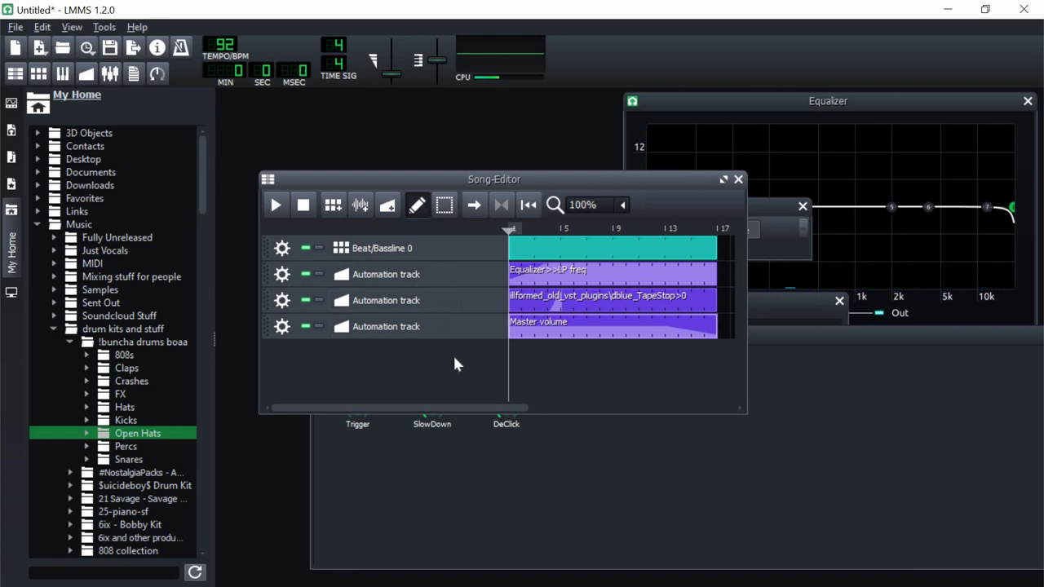
- Tidy the workspace by repositioning the Song-Editor, collapsing the "!buncha drums boaa" folder, and closing the dblue.TapeStop window
{"action": "left_click_drag", "start_coordinate": [464, 186], "coordinate": [534, 271]}
{"action": "left_click_drag", "start_coordinate": [698, 227], "coordinate": [759, 188]}
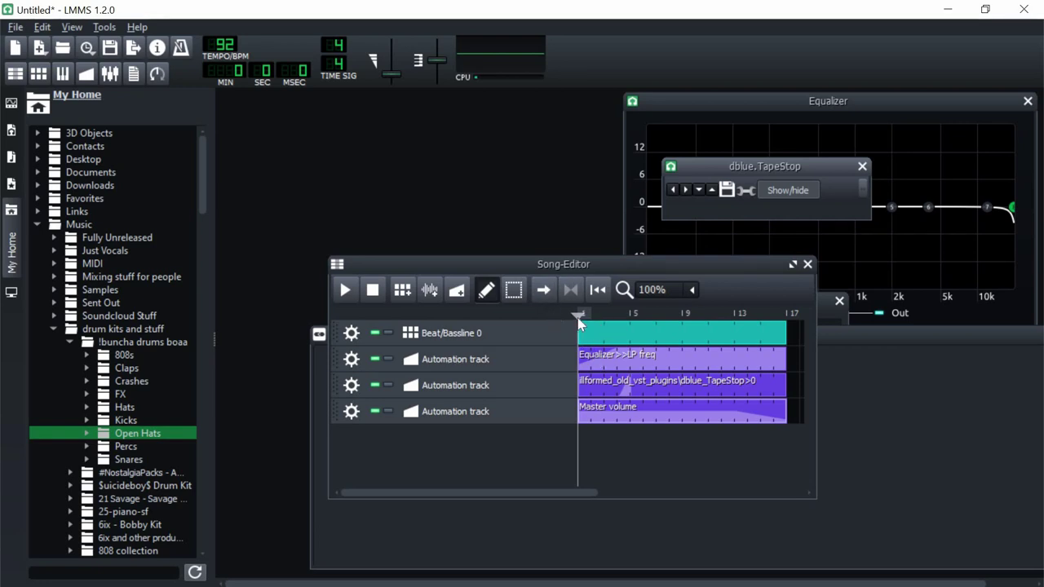
{"action": "double_click", "coordinate": [133, 343]}
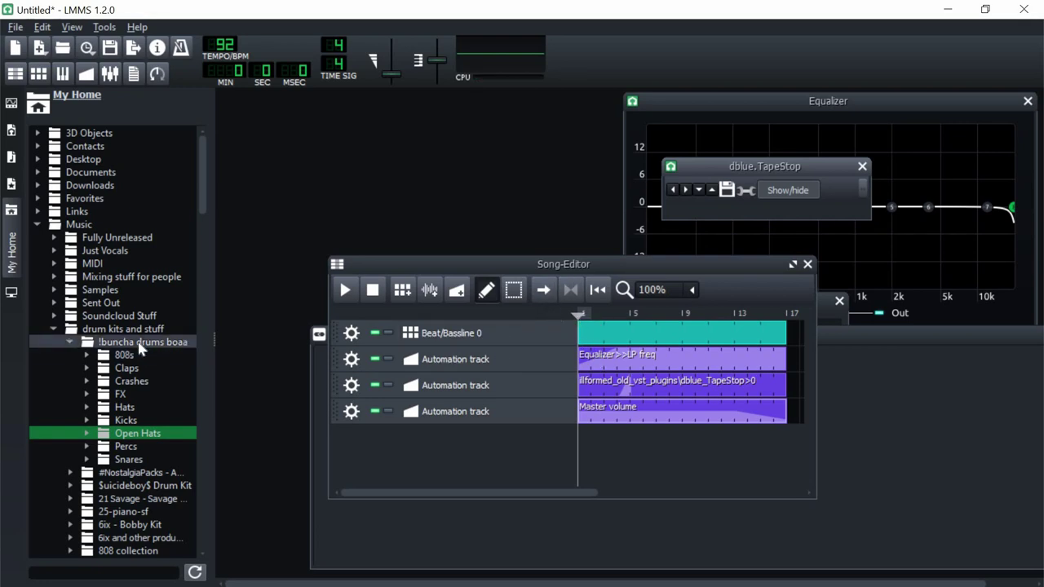
{"action": "left_click_drag", "start_coordinate": [555, 269], "coordinate": [538, 255]}
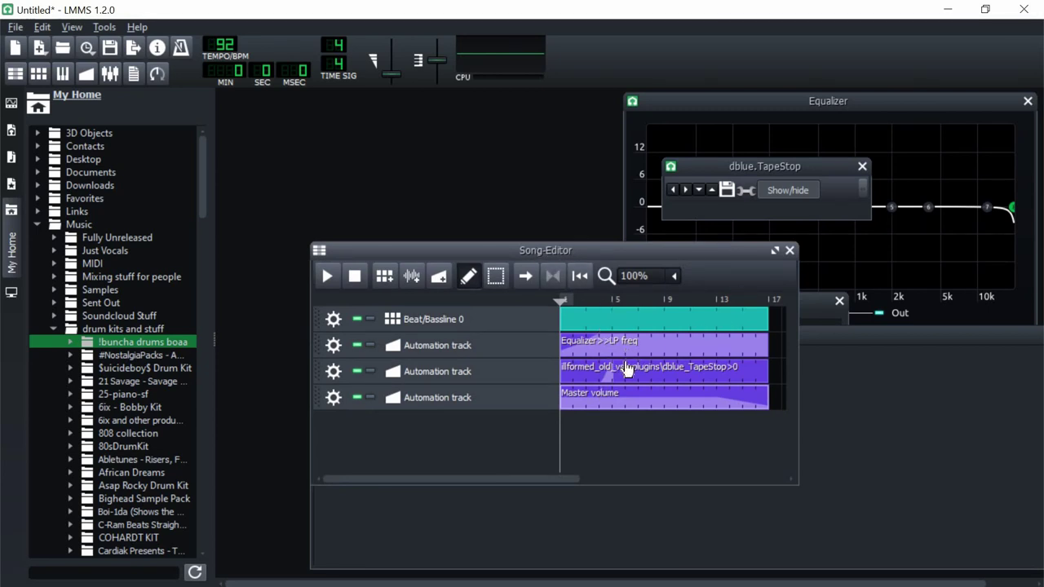
{"action": "left_click", "coordinate": [862, 167]}
- Examine the Calf Reverb LADSPA controls in the VacuumPro track's effects chain as further parameters to automate, and close the reverb window
{"action": "left_click", "coordinate": [471, 326]}
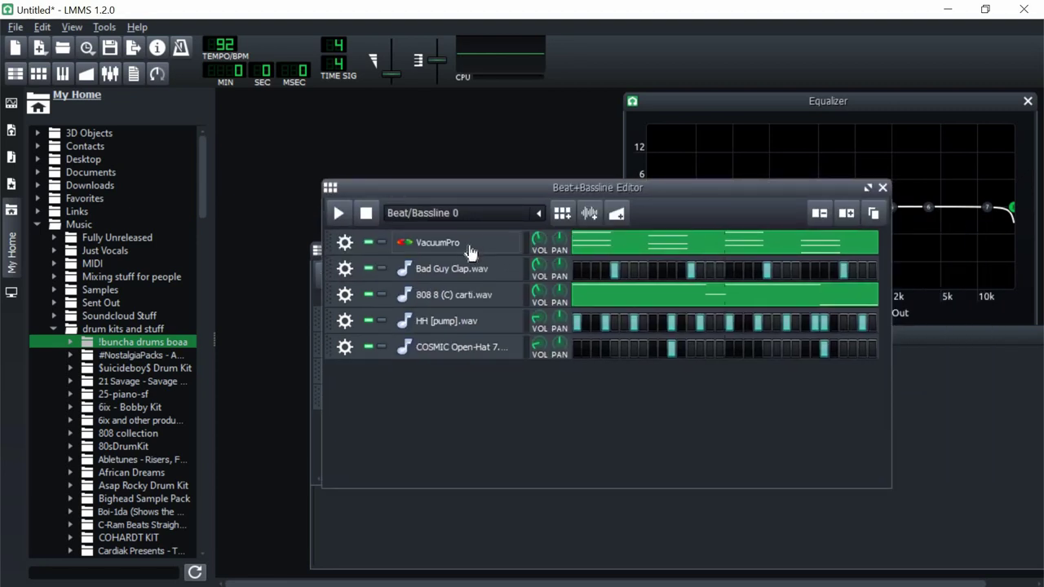
{"action": "left_click", "coordinate": [466, 258]}
{"action": "left_click", "coordinate": [858, 227]}
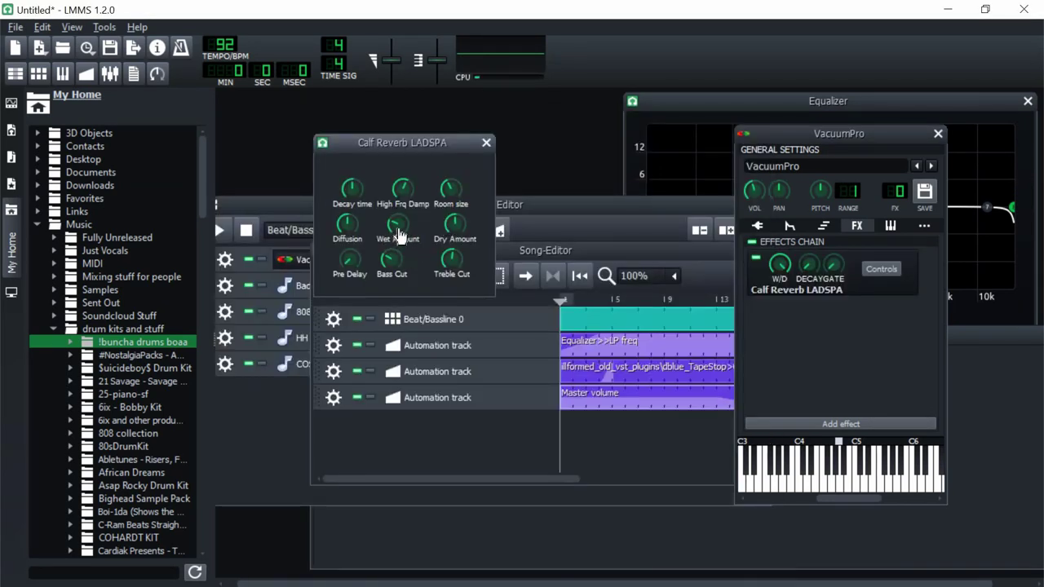
{"action": "left_click", "coordinate": [448, 226]}
{"action": "left_click_drag", "start_coordinate": [557, 366], "coordinate": [598, 400]}
{"action": "left_click_drag", "start_coordinate": [573, 435], "coordinate": [440, 461]}
{"action": "left_click", "coordinate": [717, 284]}
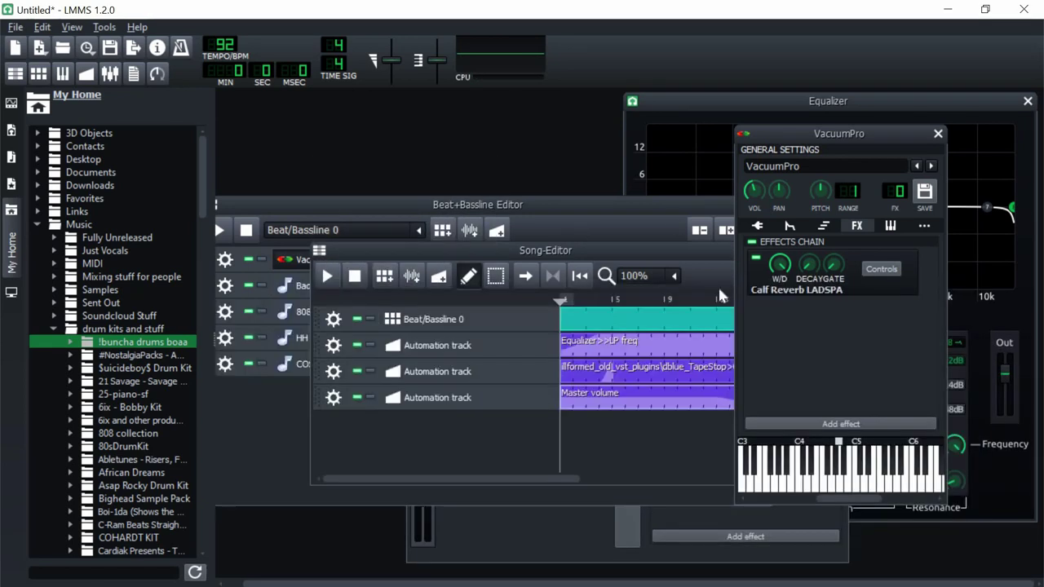
- Bring up the FX-Mixer, add a new effects channel beside Master, and select it
{"action": "left_click", "coordinate": [113, 75]}
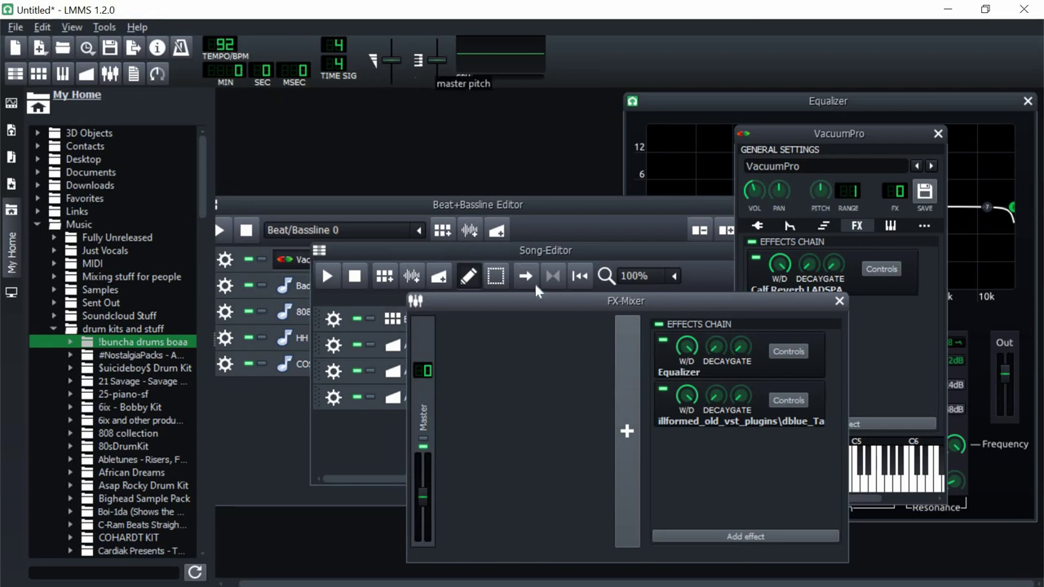
{"action": "left_click", "coordinate": [632, 462]}
{"action": "left_click", "coordinate": [451, 429]}
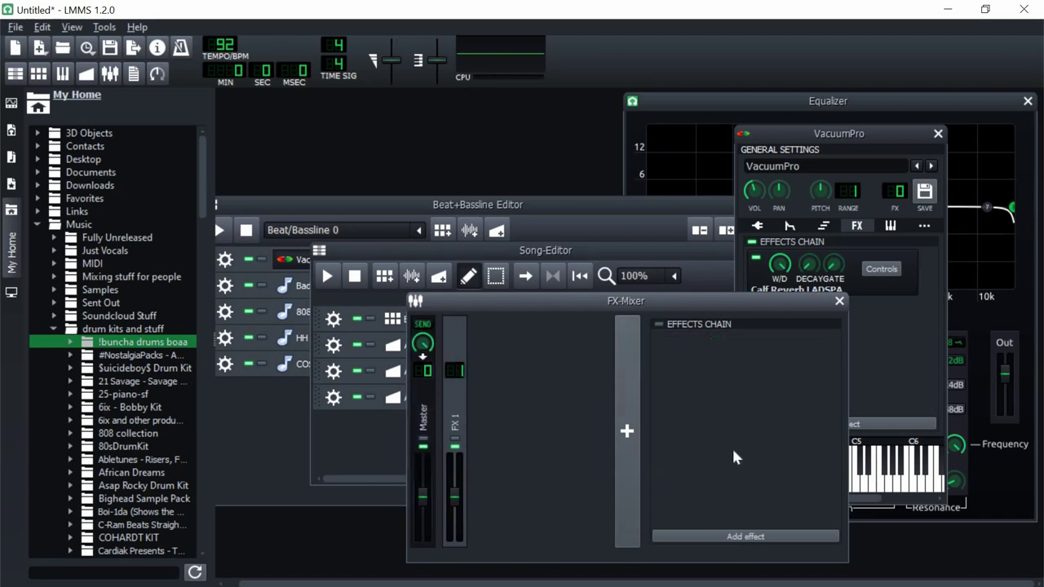
- Bring the Beat+Bassline Editor forward, narrow the file browser, and open the 808 8 (C) carti.wav pattern in the piano roll
{"action": "left_click_drag", "start_coordinate": [560, 210], "coordinate": [626, 192]}
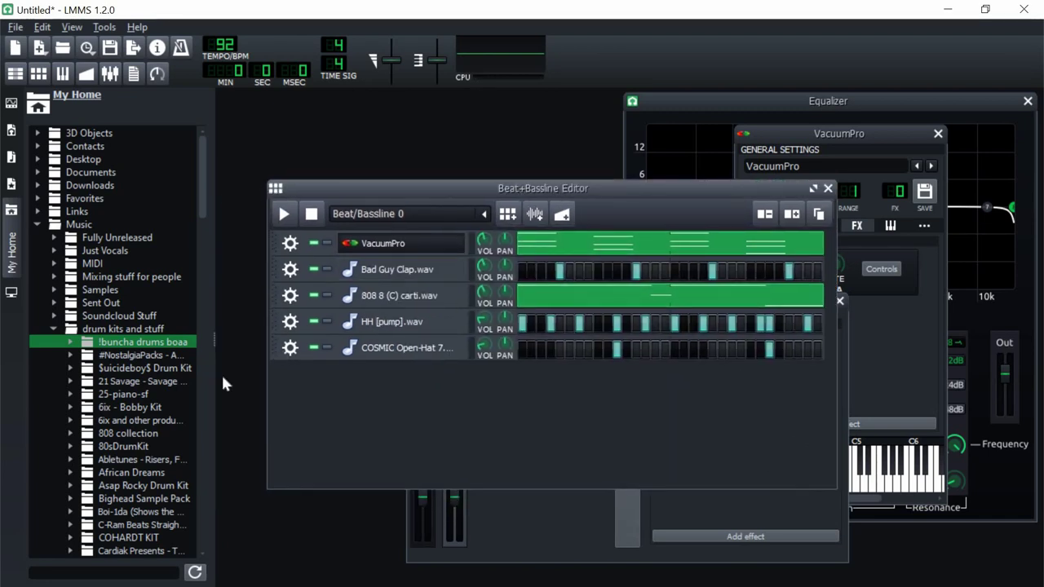
{"action": "left_click_drag", "start_coordinate": [200, 335], "coordinate": [180, 334]}
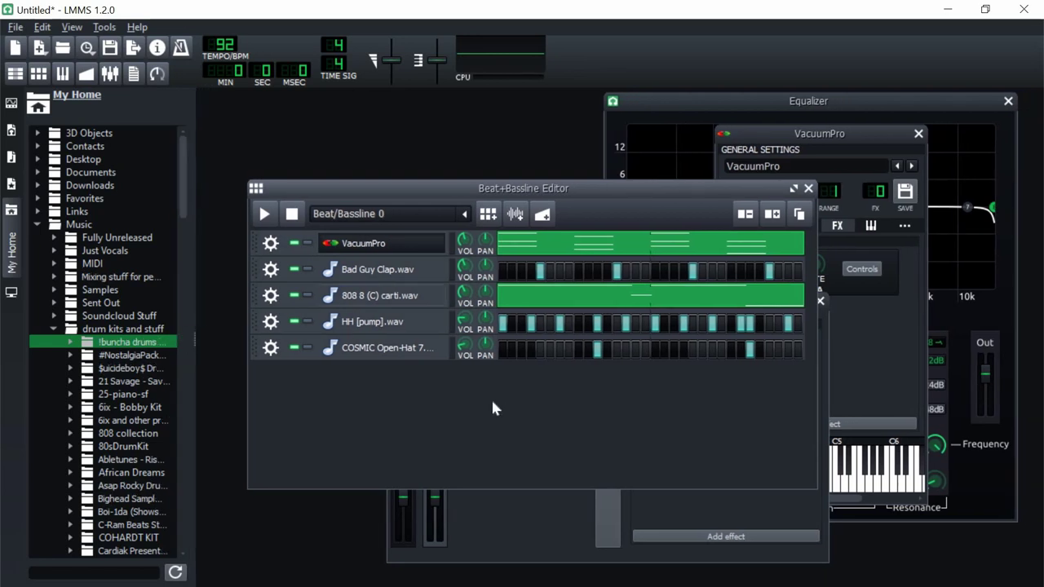
{"action": "double_click", "coordinate": [506, 295]}
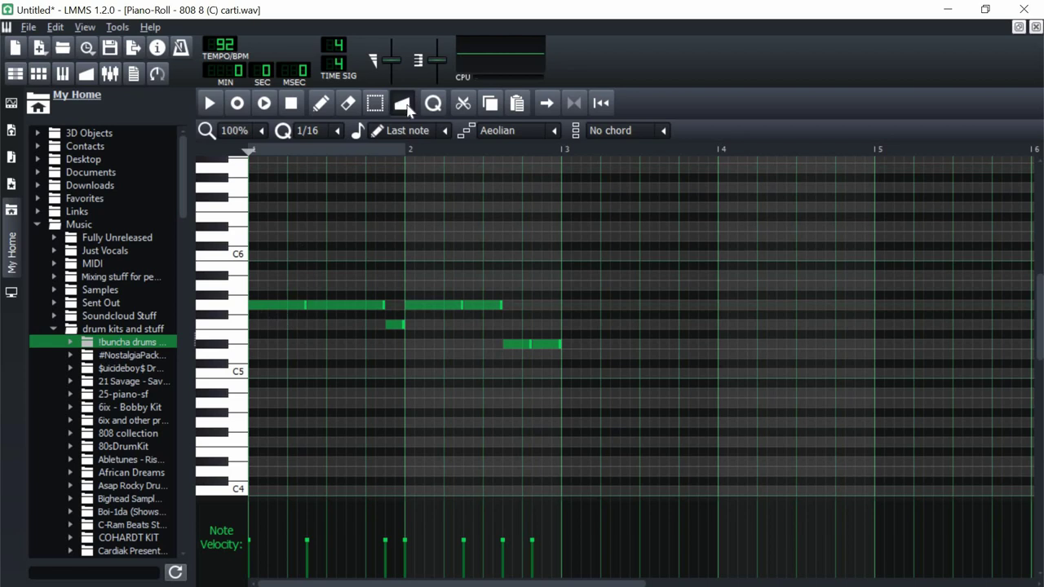
- Add a detuning point of 12 an eighth note into the first 808 note, close the detuning editor, and play the pattern
{"action": "left_click", "coordinate": [259, 309]}
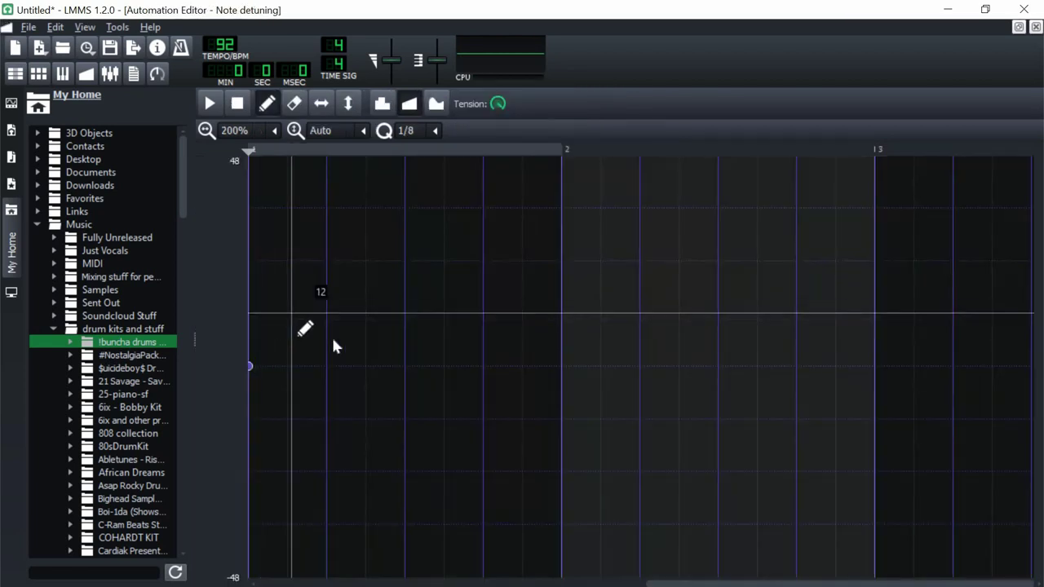
{"action": "left_click", "coordinate": [287, 314]}
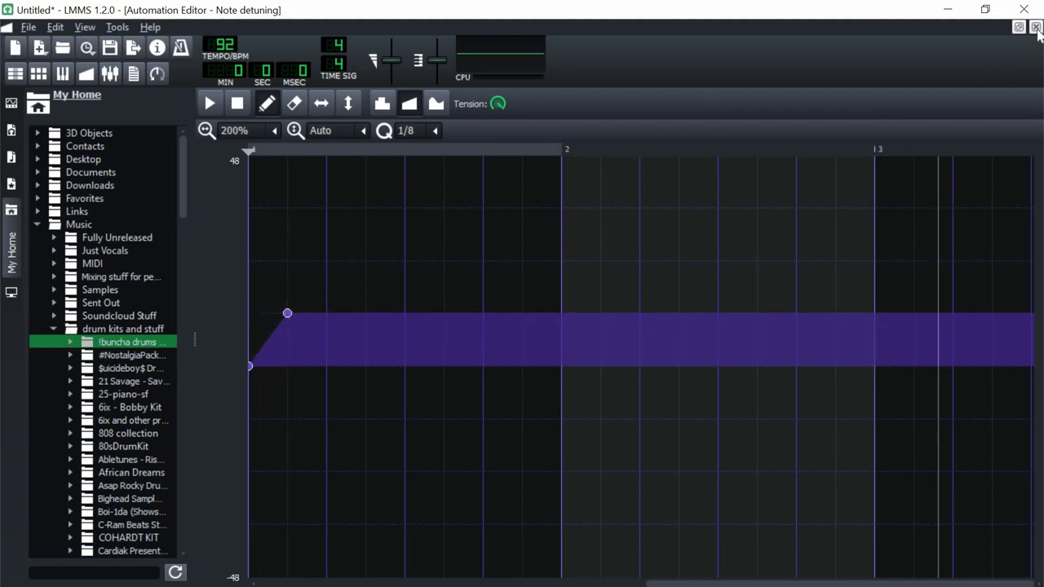
{"action": "left_click", "coordinate": [1036, 27]}
{"action": "left_click", "coordinate": [220, 104]}
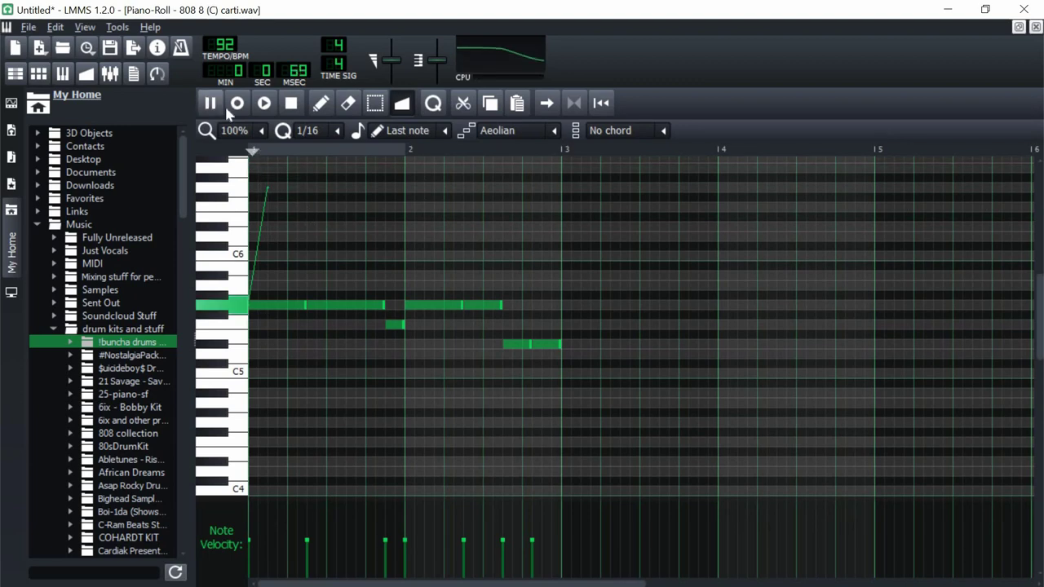
- Stop playback, lower the first 808 note's detuning point an eighth note in to about 5, and play the pattern briefly
{"action": "left_click", "coordinate": [291, 102]}
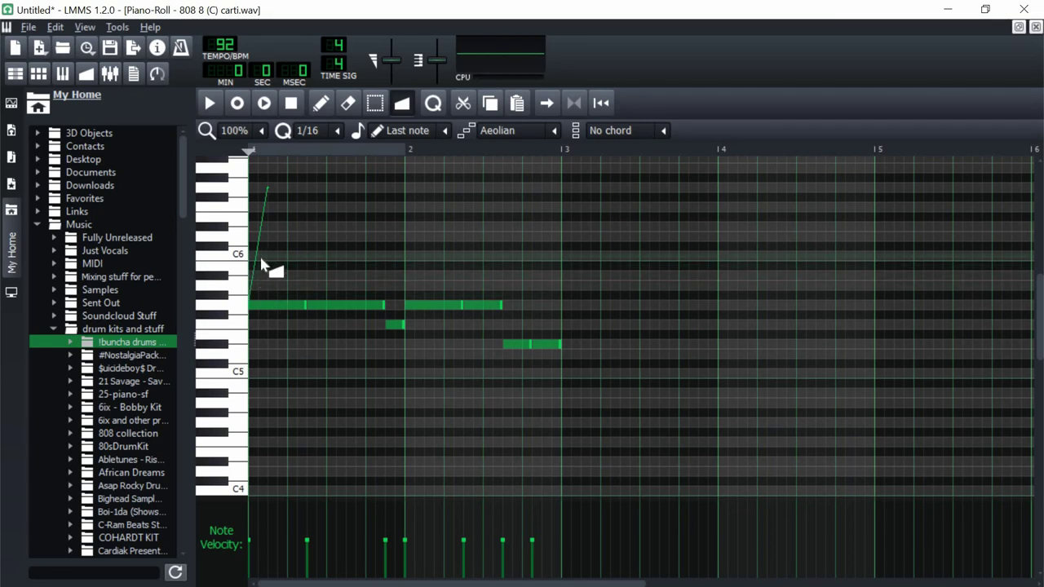
{"action": "left_click", "coordinate": [267, 305]}
{"action": "left_click_drag", "start_coordinate": [287, 312], "coordinate": [287, 343]}
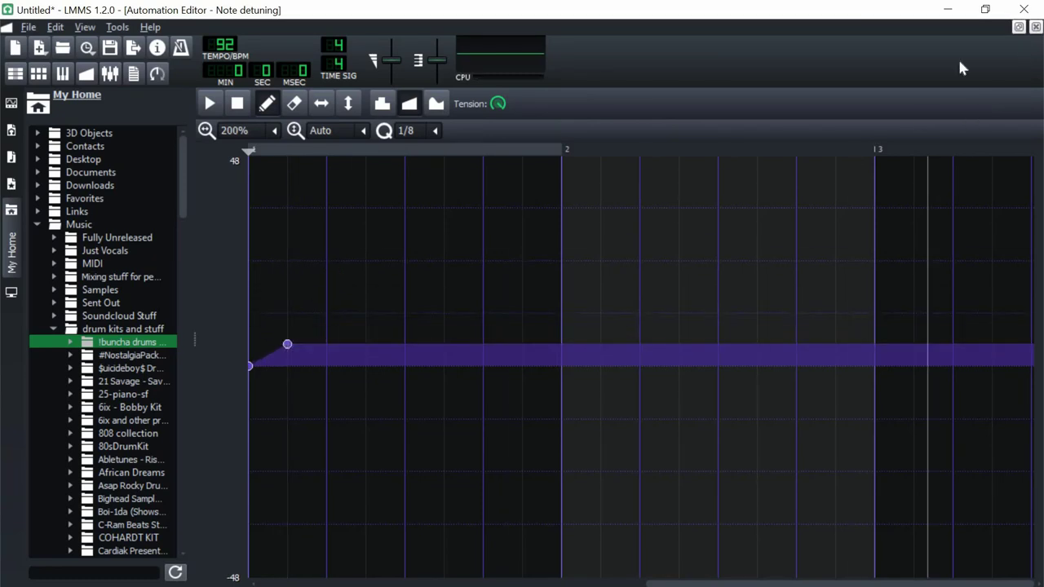
{"action": "left_click", "coordinate": [1036, 27]}
{"action": "left_click", "coordinate": [210, 102]}
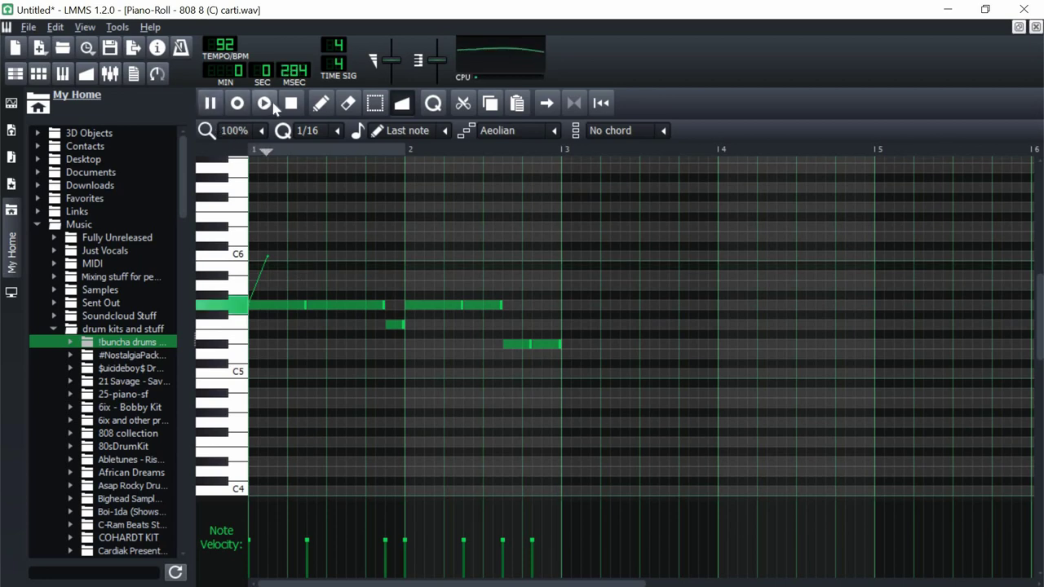
{"action": "key", "text": "space"}
- Set the detuning editor's quantization to 1/16, put the first 808 note's point a sixteenth in at 12, and play the pattern
{"action": "left_click", "coordinate": [268, 308]}
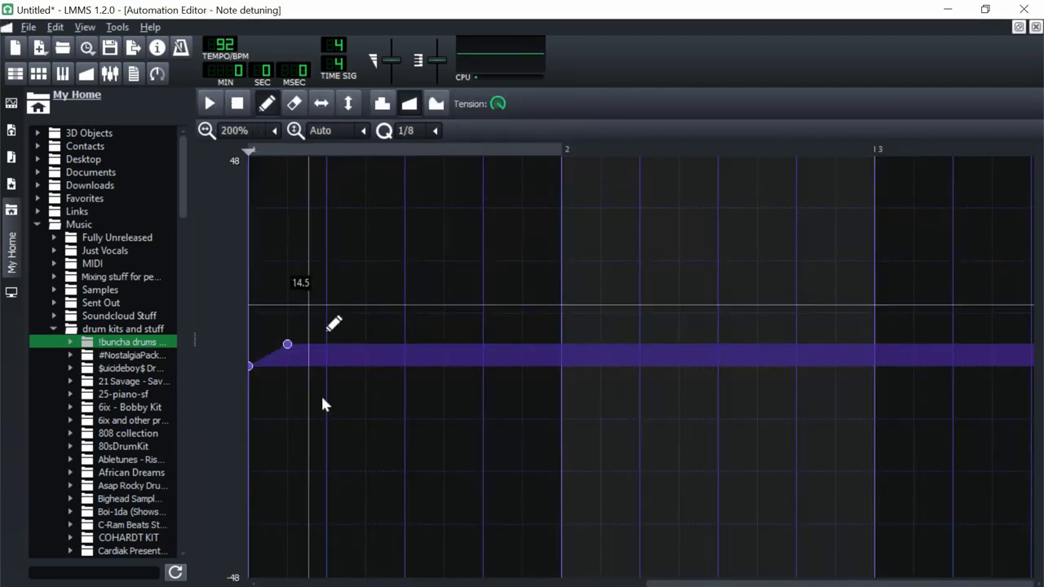
{"action": "left_click_drag", "start_coordinate": [269, 344], "coordinate": [268, 314]}
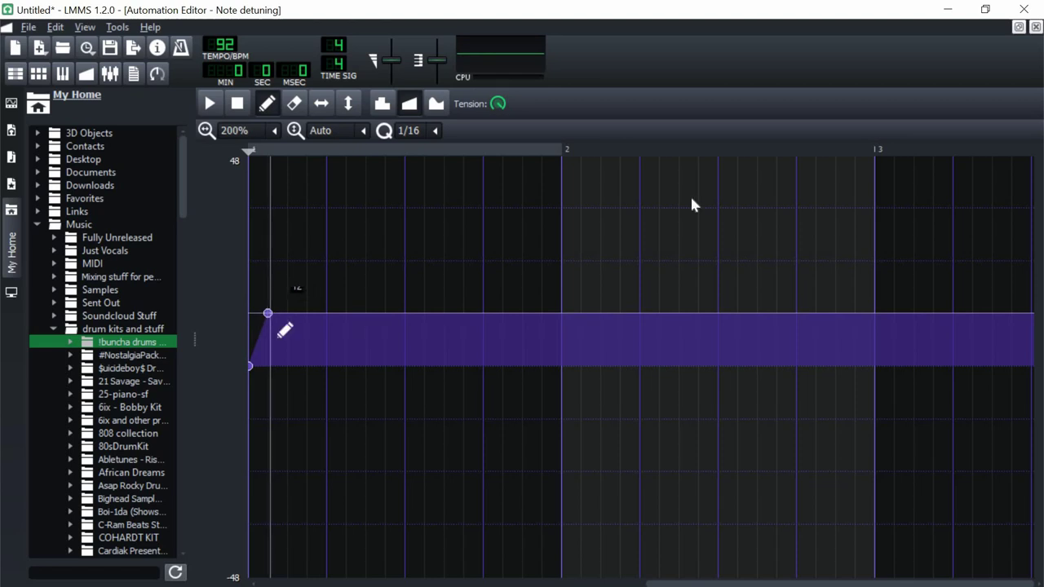
{"action": "key", "text": "F7"}
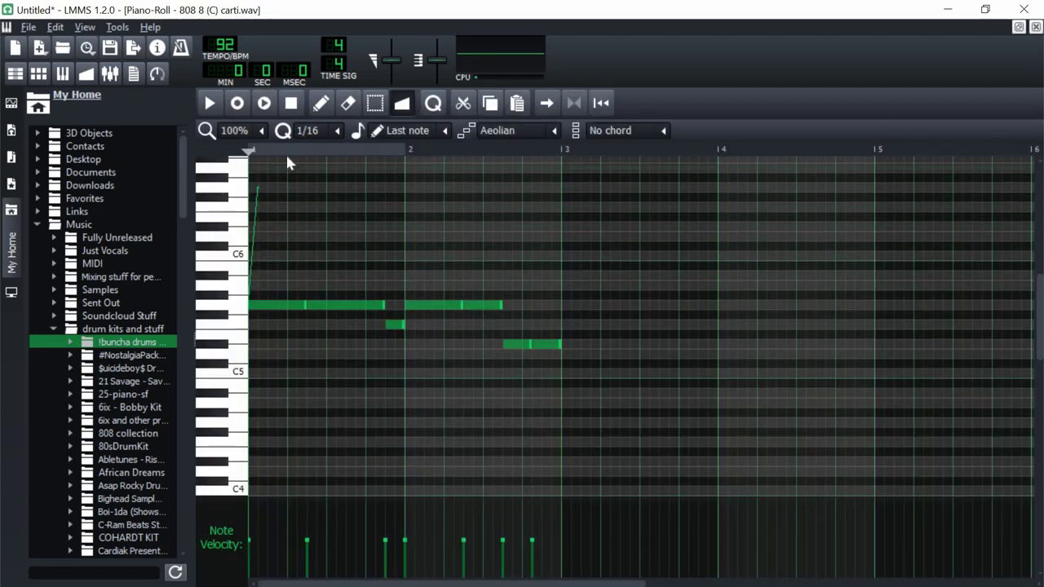
{"action": "left_click", "coordinate": [211, 104]}
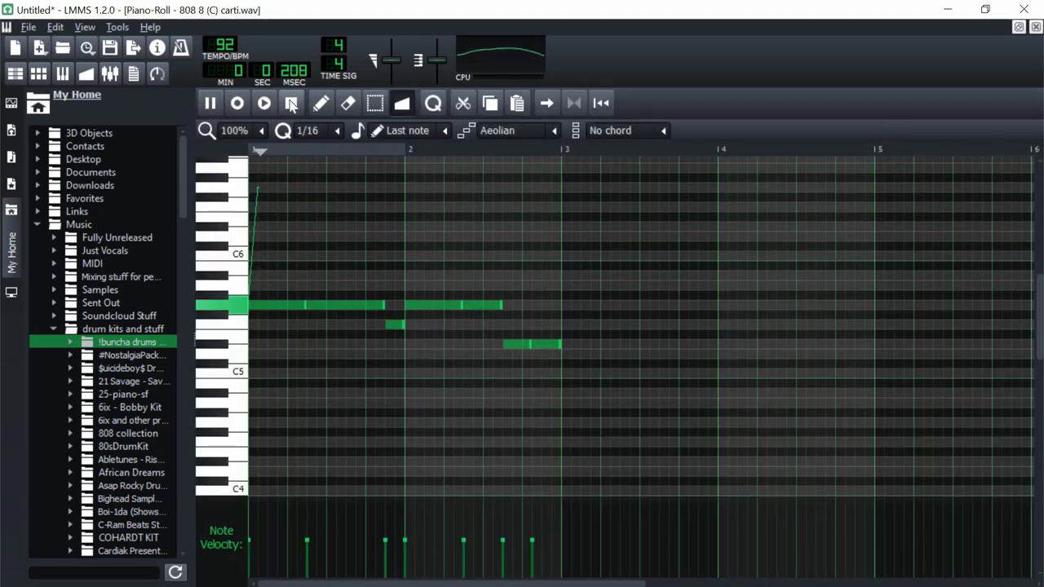
- Lengthen the first 808 note's slide by moving the detuning point of 12 to a quarter note in, and audition the pattern
{"action": "key", "text": "F8"}
{"action": "left_click_drag", "start_coordinate": [280, 314], "coordinate": [330, 318]}
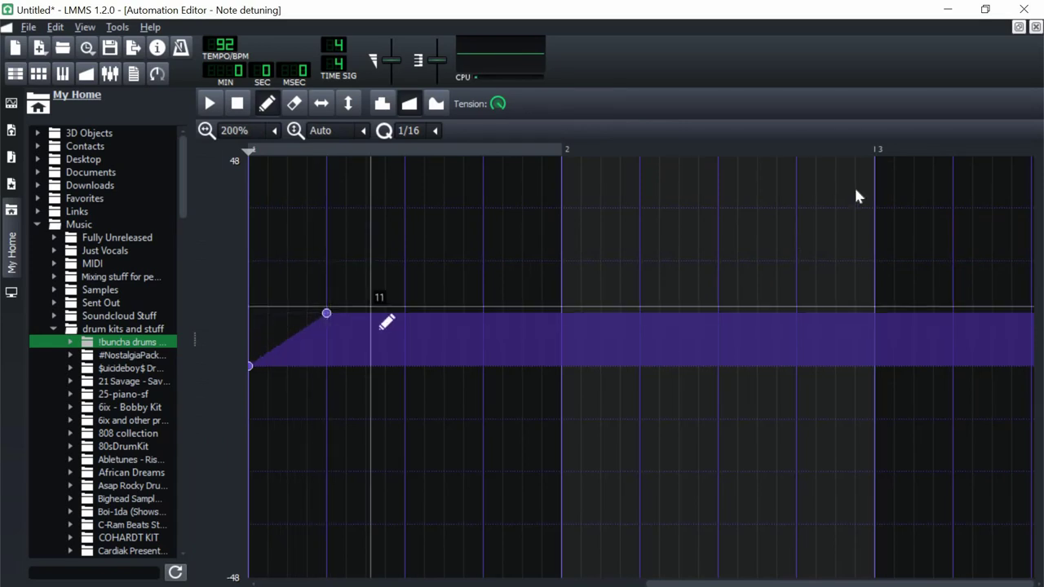
{"action": "left_click", "coordinate": [1036, 27]}
{"action": "left_click", "coordinate": [209, 103]}
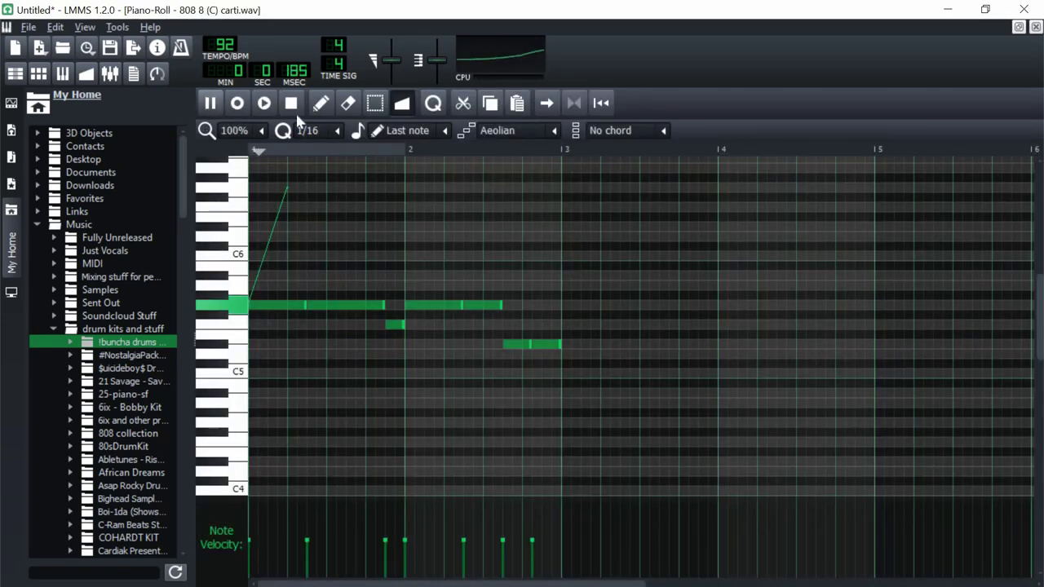
{"action": "left_click", "coordinate": [295, 106]}
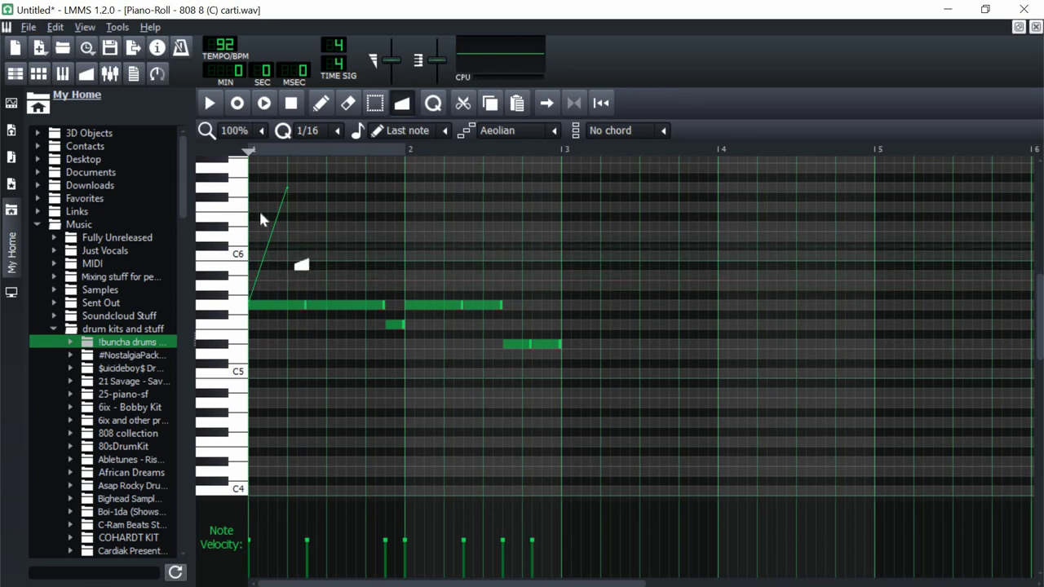
- Move the first 808 note's detuning point of 12 to a half note in, and audition the slower slide
{"action": "left_click", "coordinate": [277, 305]}
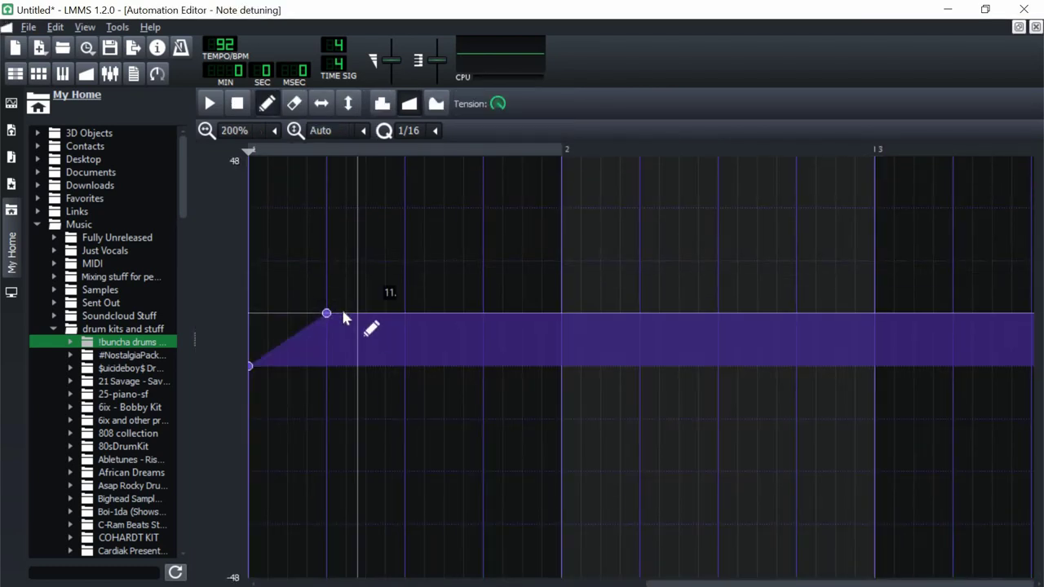
{"action": "left_click_drag", "start_coordinate": [327, 314], "coordinate": [405, 314]}
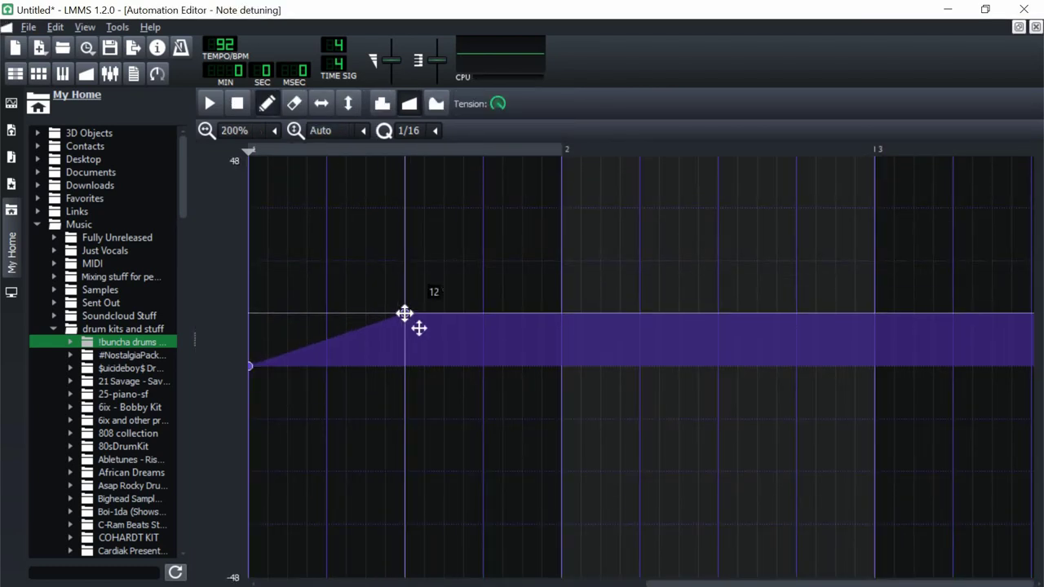
{"action": "left_click", "coordinate": [1036, 27]}
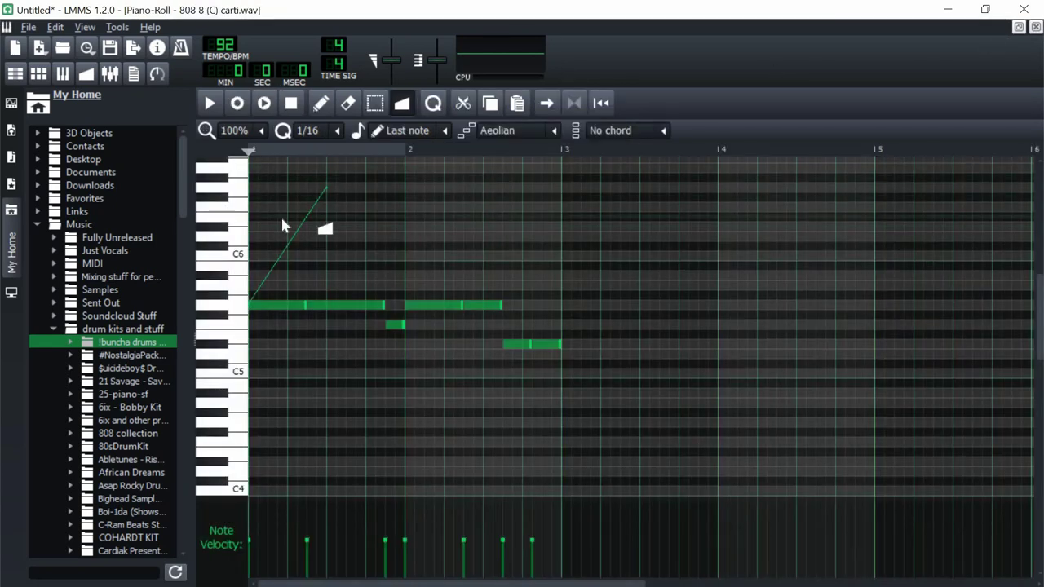
{"action": "left_click", "coordinate": [209, 103]}
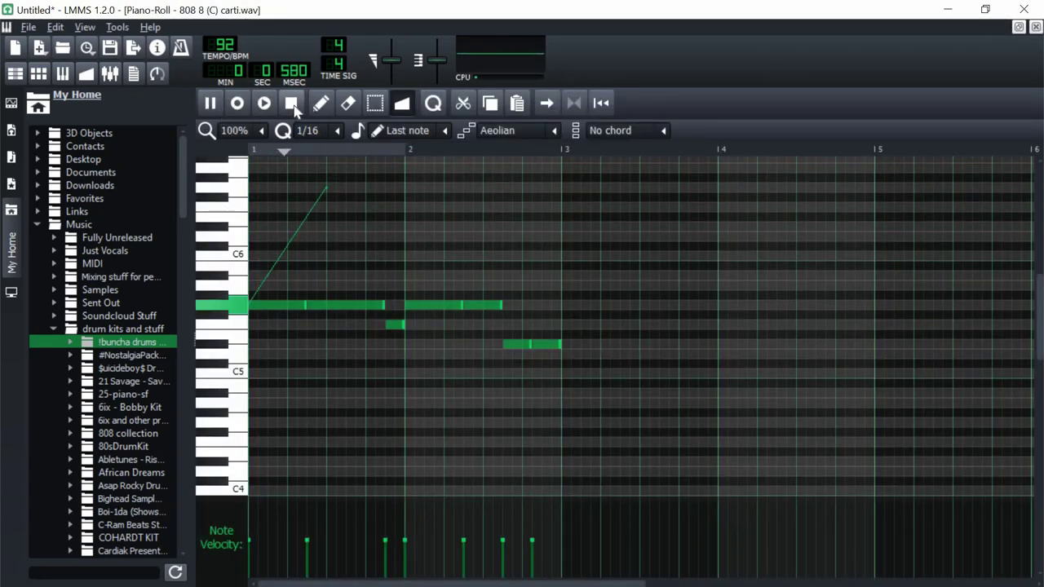
{"action": "left_click", "coordinate": [290, 103]}
- Move the first 808 note's detuning point back near the note's start, audition the pattern, and return to the Beat+Bassline Editor
{"action": "left_click", "coordinate": [299, 305]}
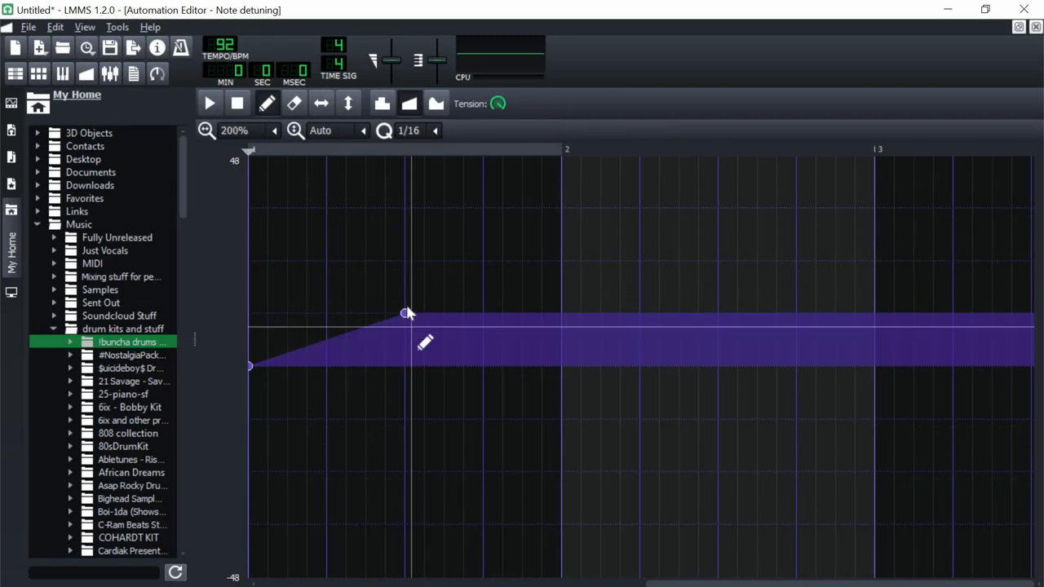
{"action": "left_click_drag", "start_coordinate": [406, 314], "coordinate": [278, 314]}
{"action": "left_click", "coordinate": [1036, 27]}
{"action": "left_click", "coordinate": [210, 103]}
{"action": "left_click", "coordinate": [290, 103]}
{"action": "left_click", "coordinate": [278, 305]}
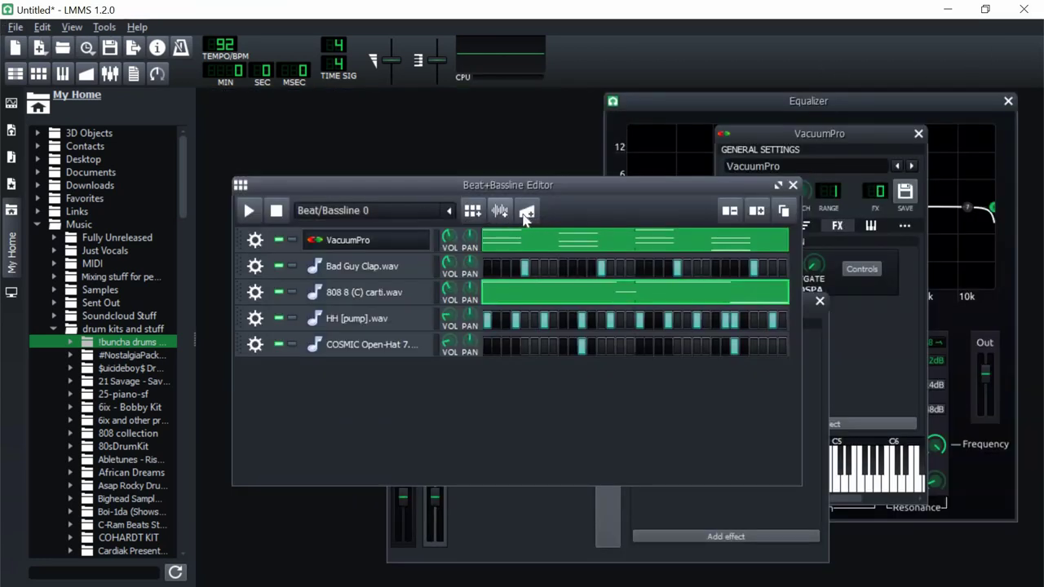
- Add an automation track in the Beat+Bassline Editor and remove it again
{"action": "left_click", "coordinate": [526, 214]}
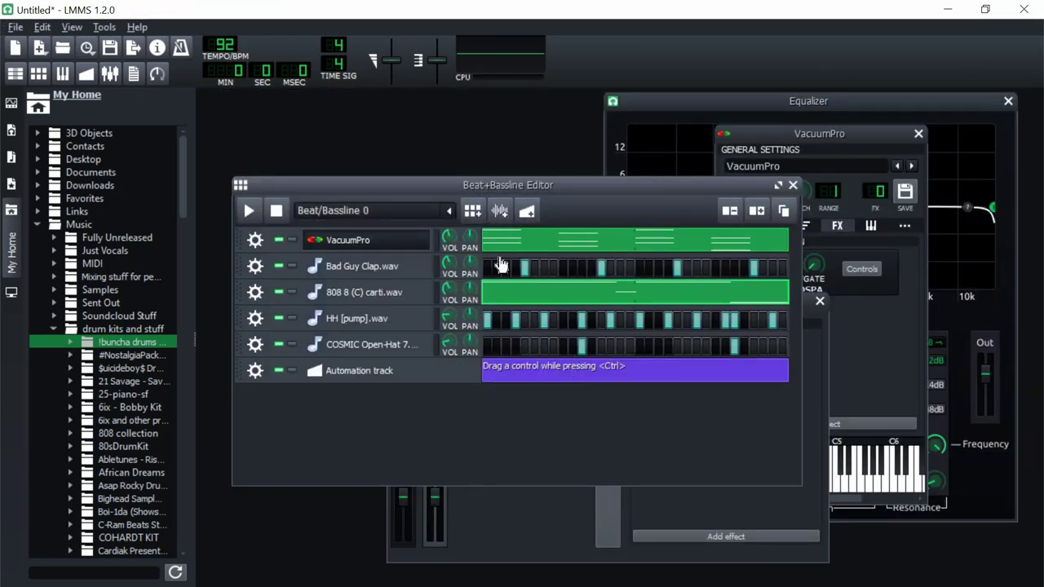
{"action": "left_click", "coordinate": [255, 371]}
{"action": "left_click", "coordinate": [273, 413]}
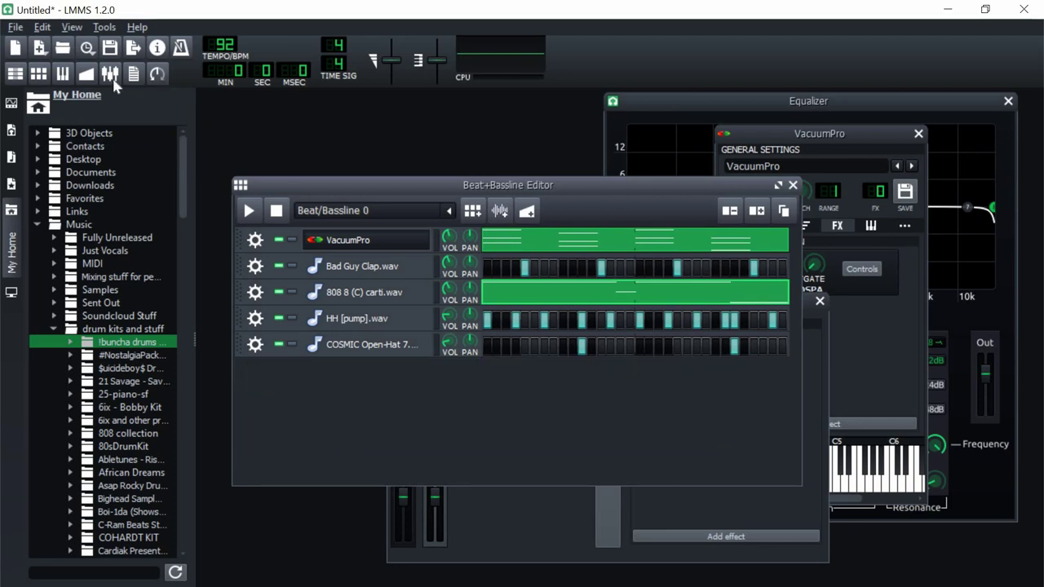
- Bring up the Song-Editor to show the beat's automation tracks
{"action": "left_click", "coordinate": [15, 74]}
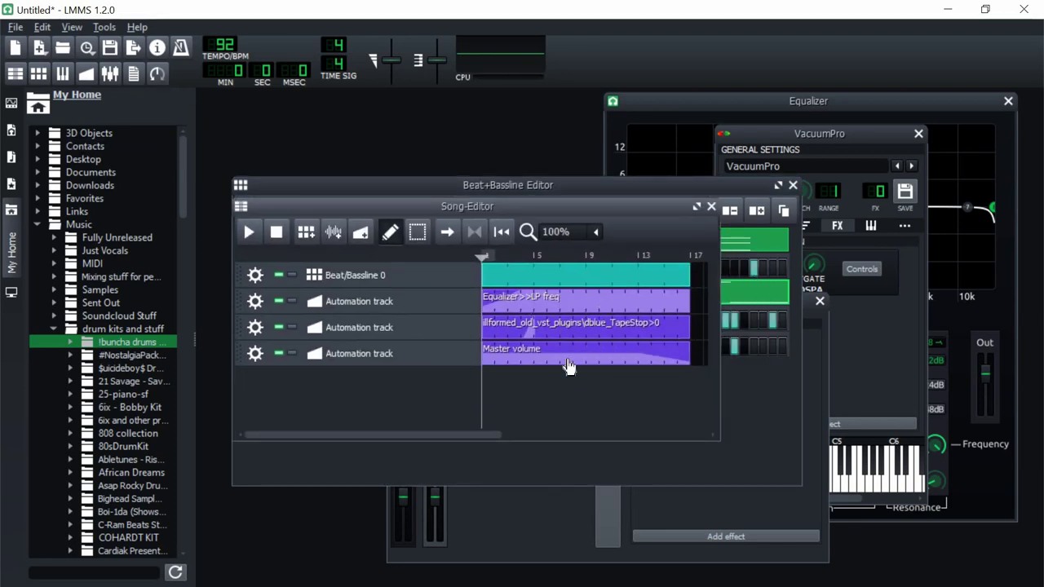